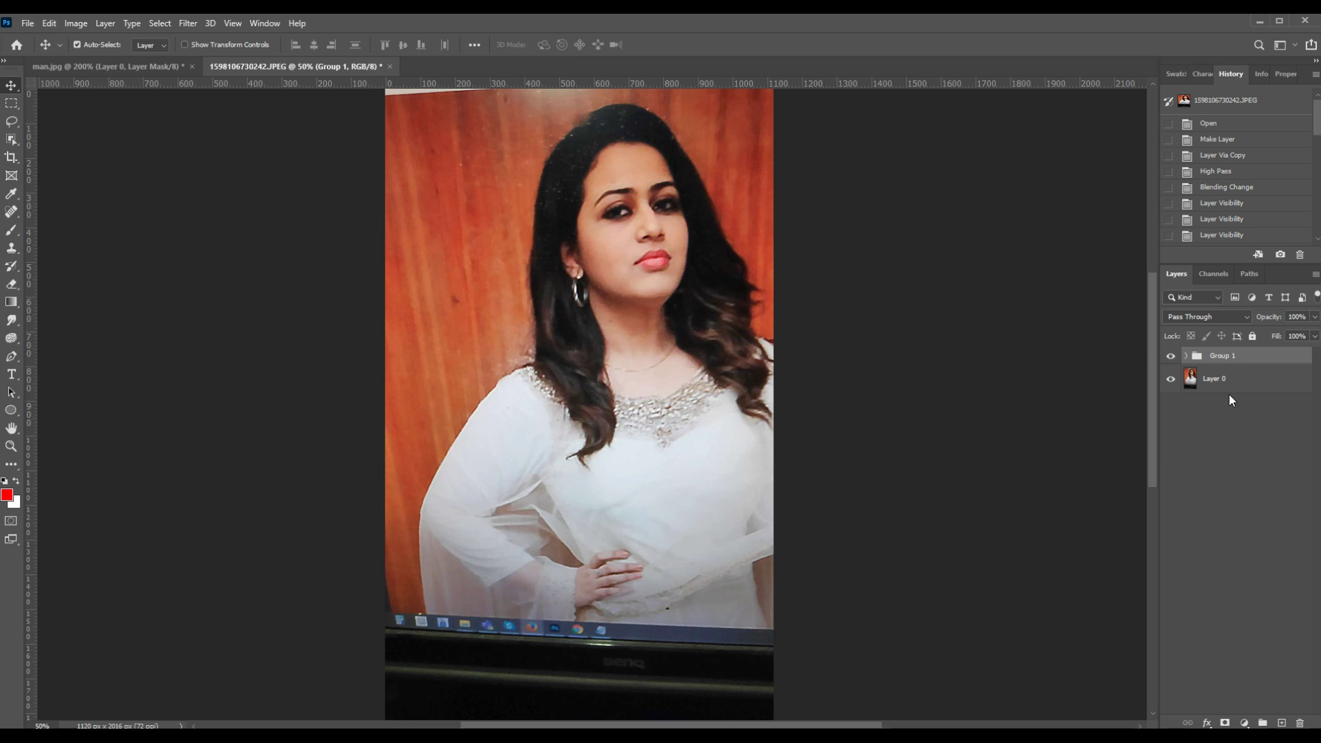
Step: Close the edited 1598106730242.JPEG document and open the original portrait file again
click(389, 66)
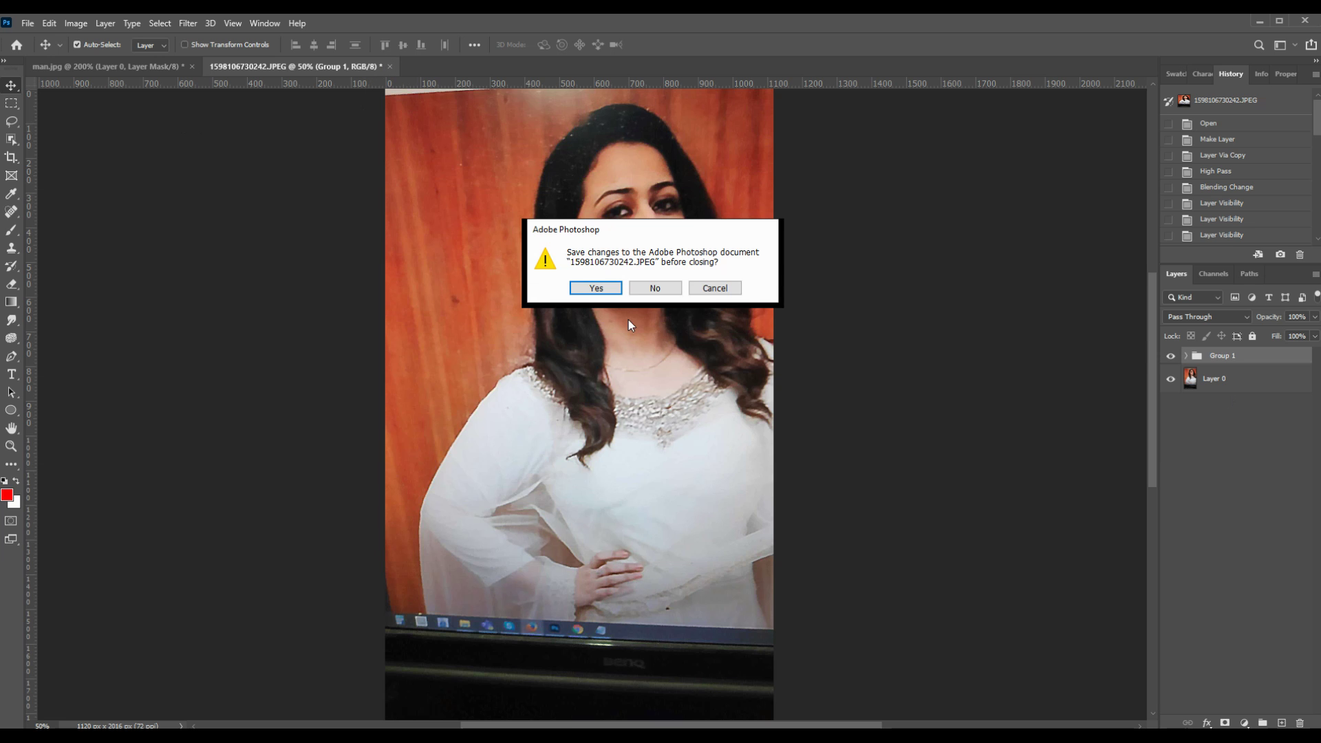
click(619, 289)
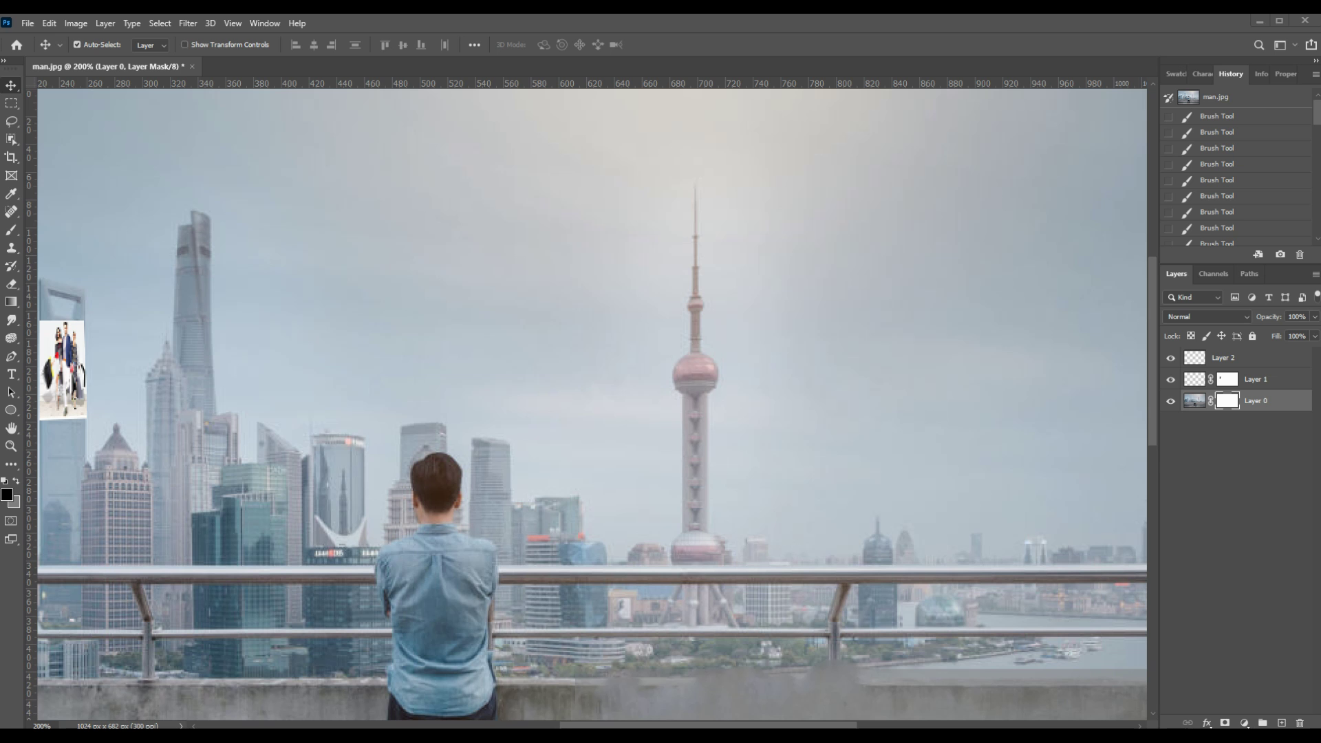
drag(592, 134, 564, 67)
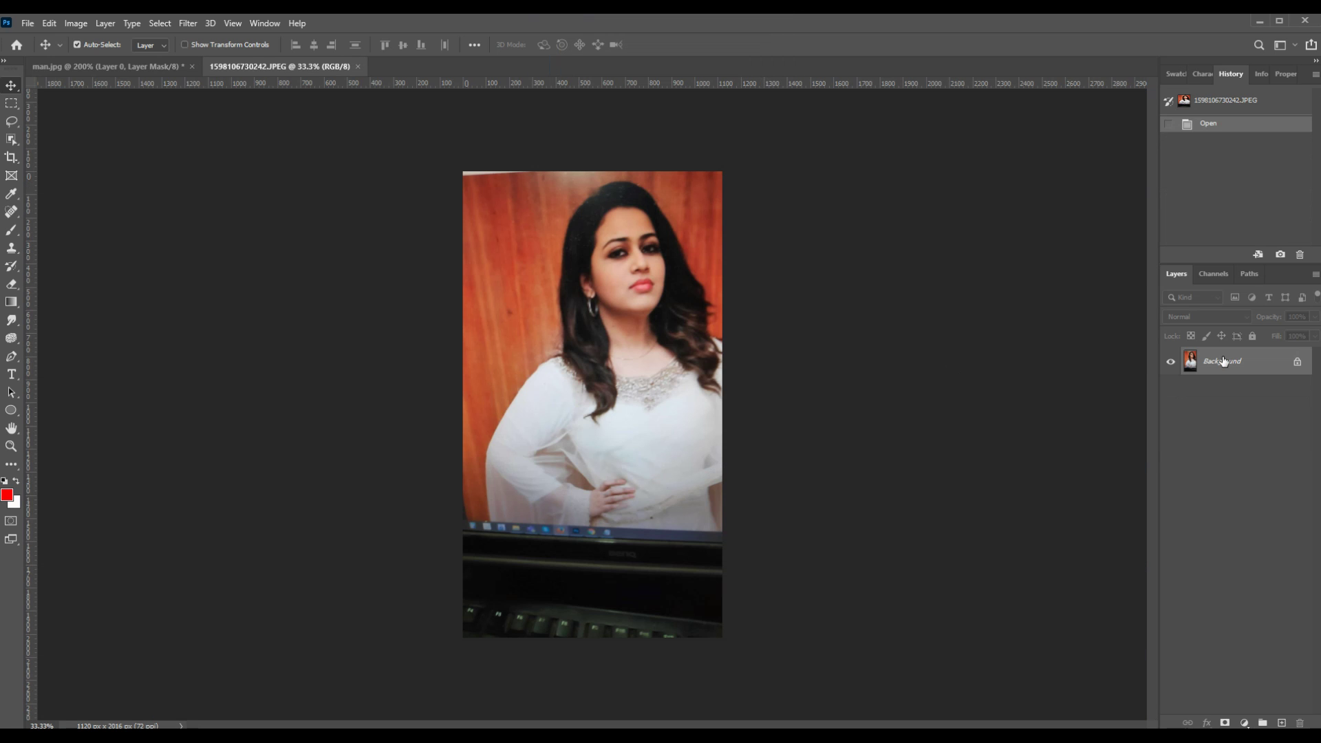
Step: Unlock the Background so it becomes a regular layer, and duplicate that layer
click(1297, 361)
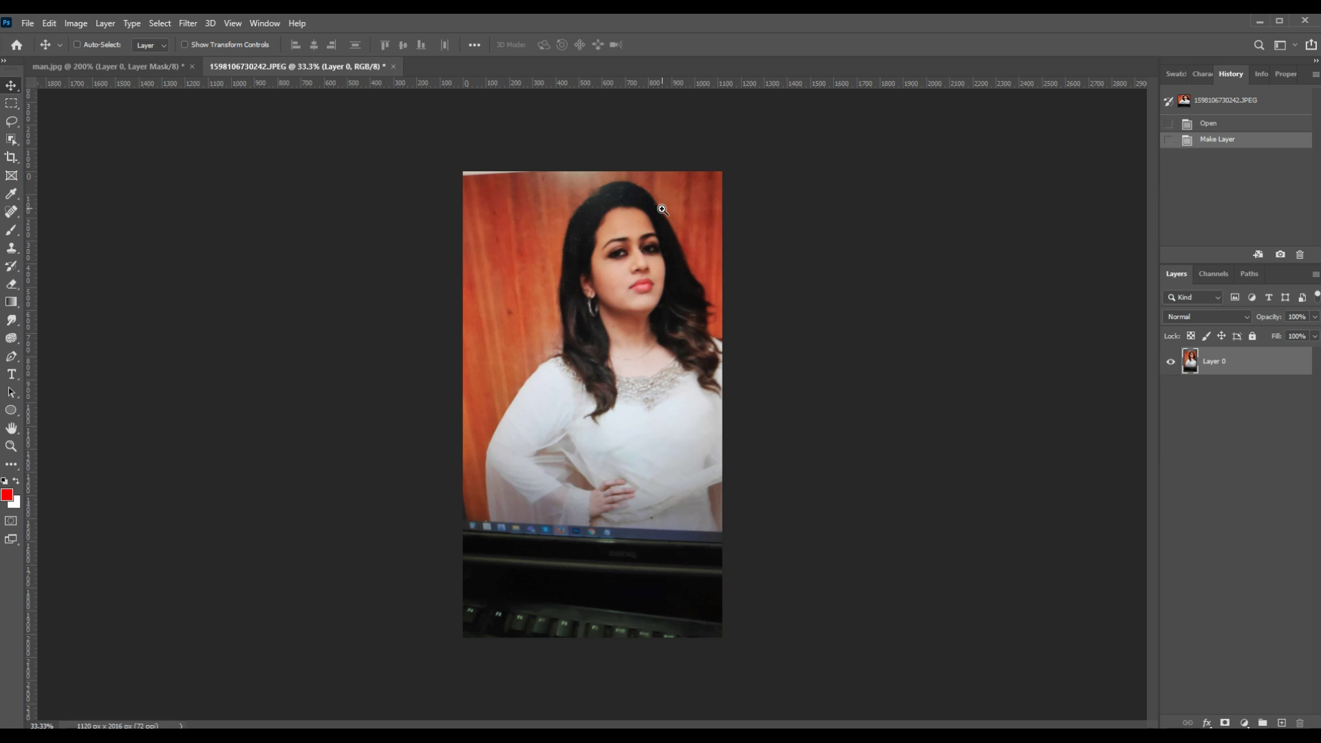
scroll(662, 209, up, 3)
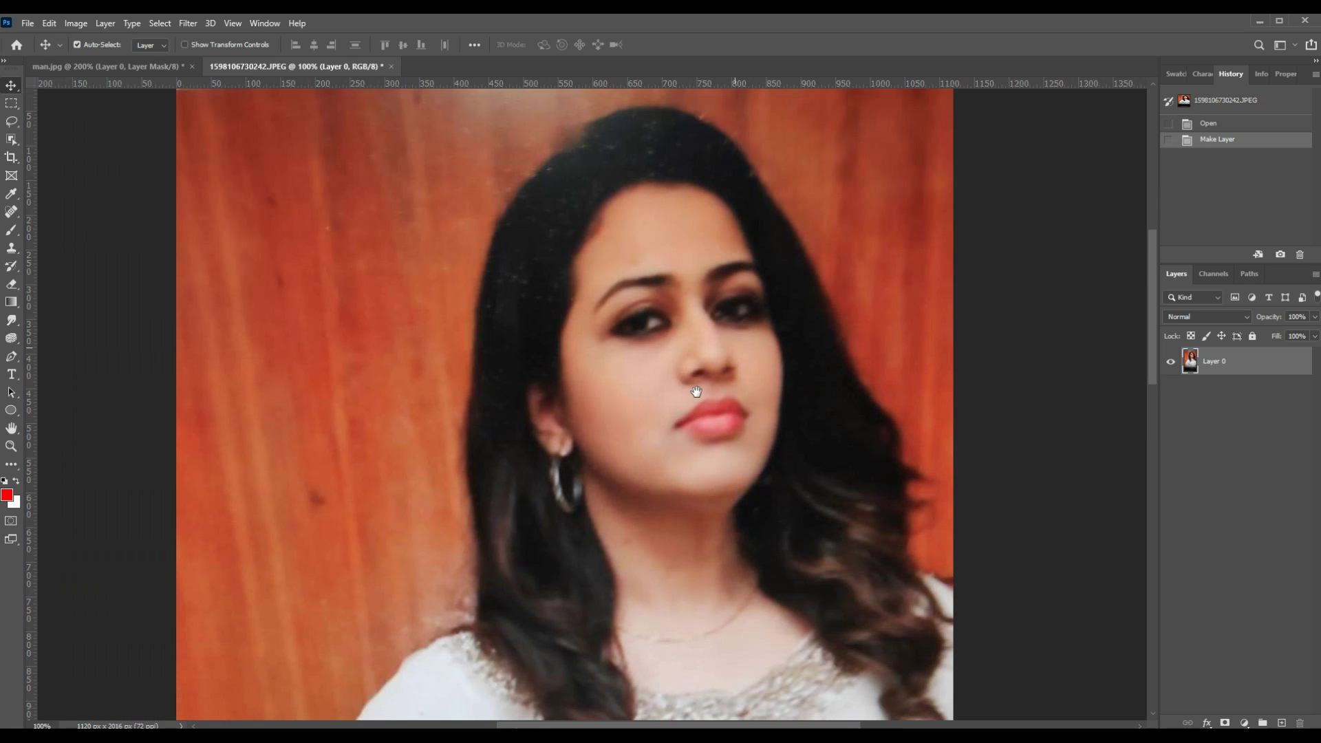
drag(697, 391, 708, 412)
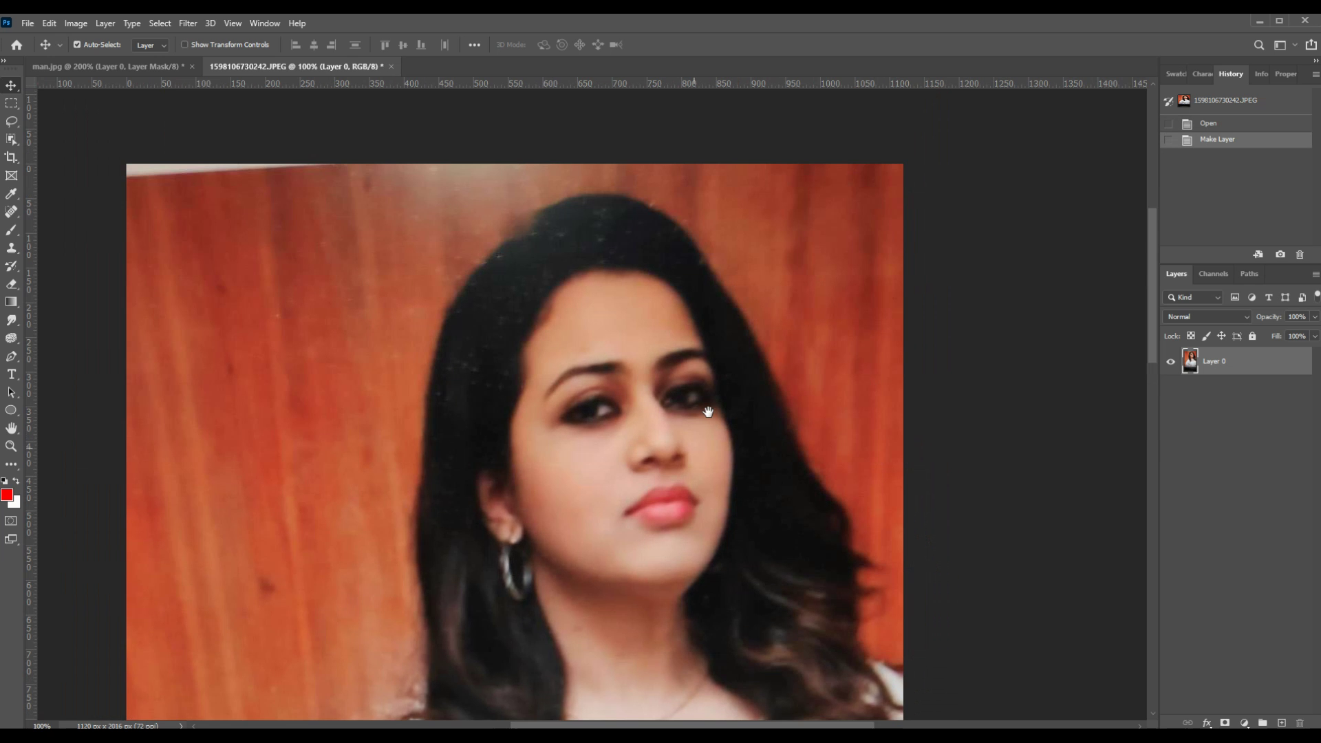
scroll(708, 412, down, 1)
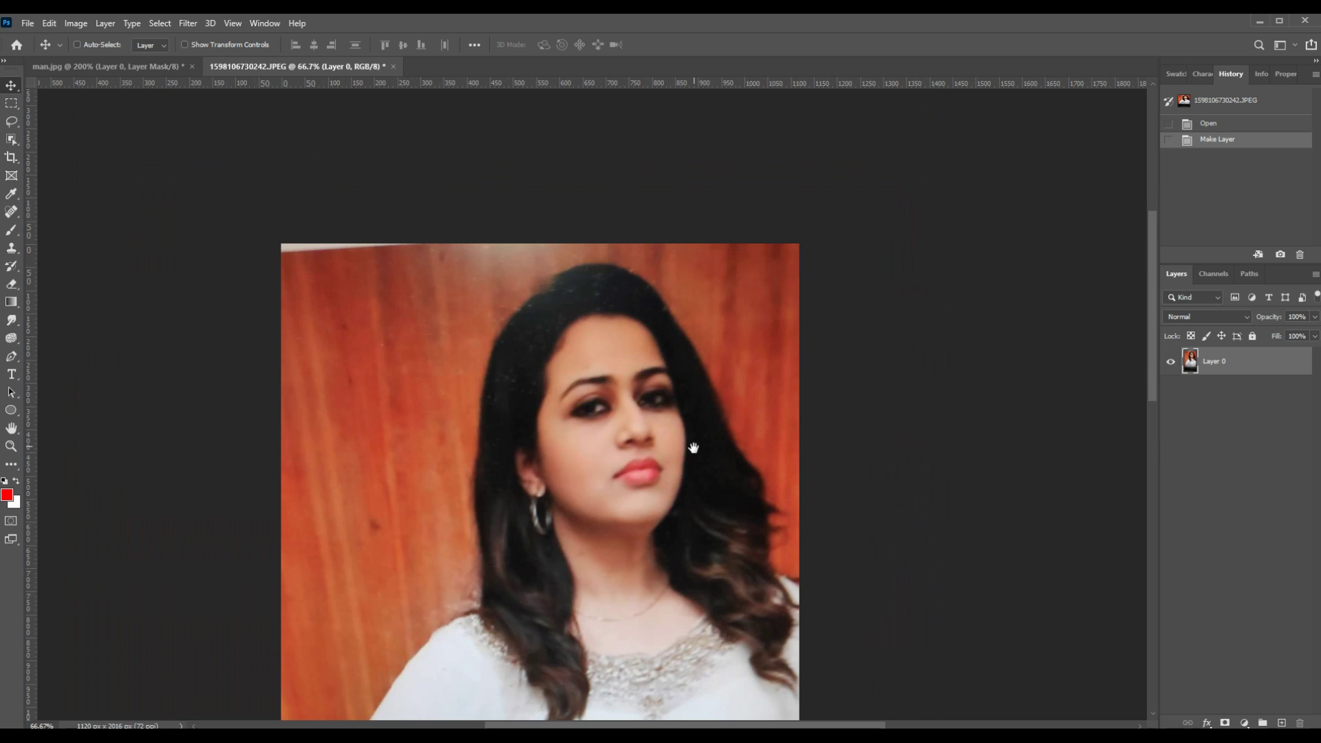
scroll(693, 448, down, 1)
key(ctrl)
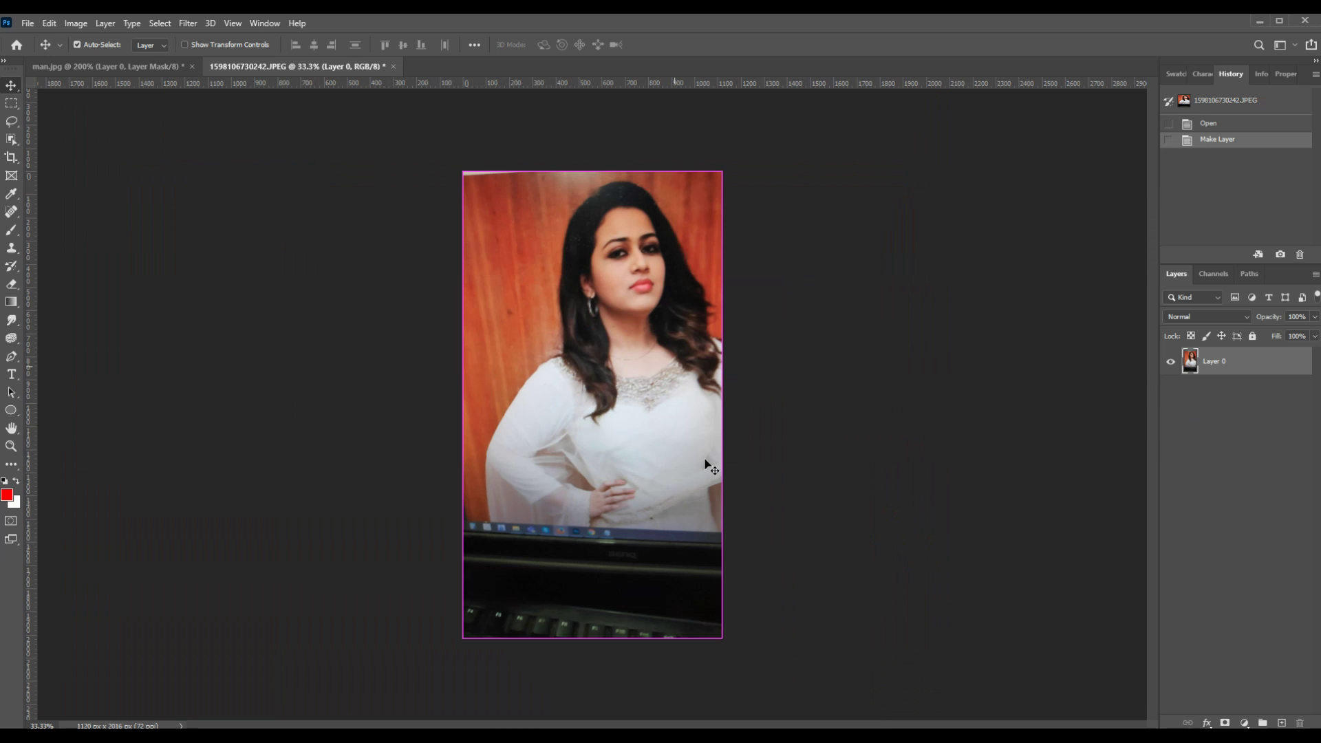
right_click(1287, 360)
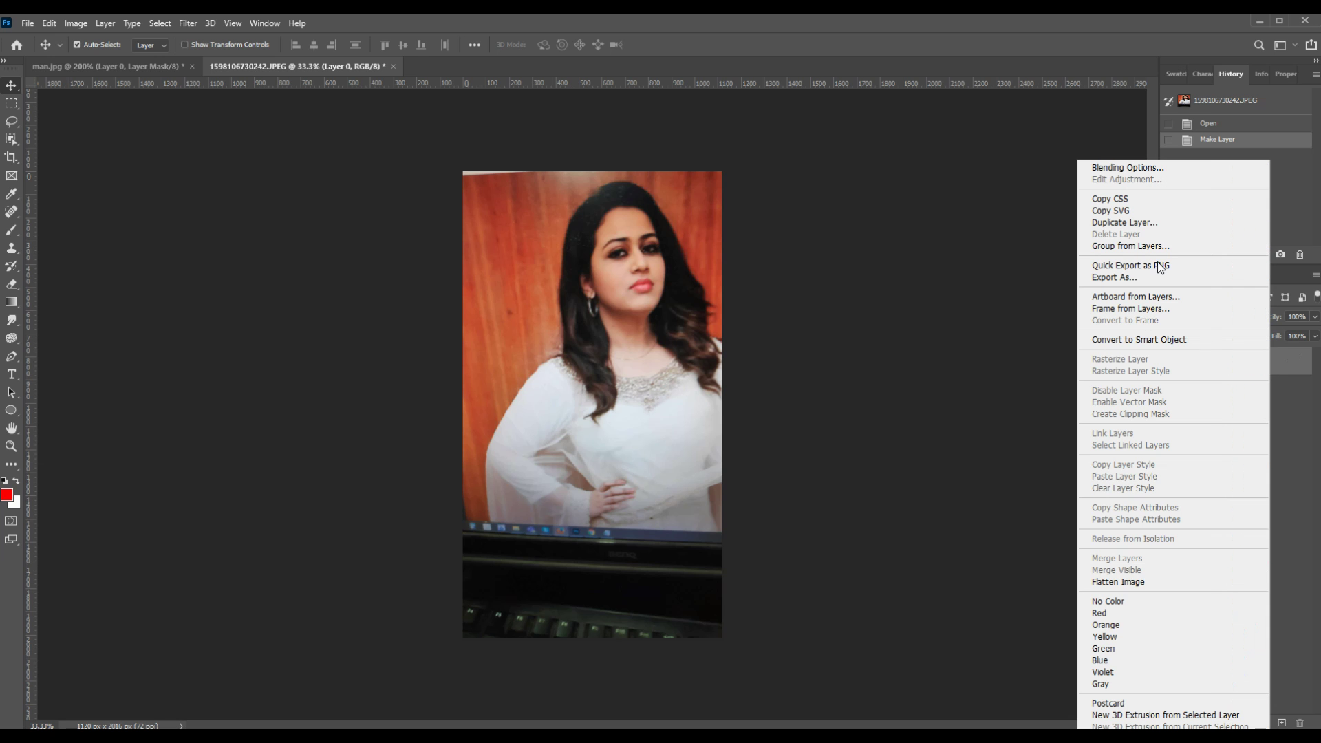
click(1130, 230)
click(765, 216)
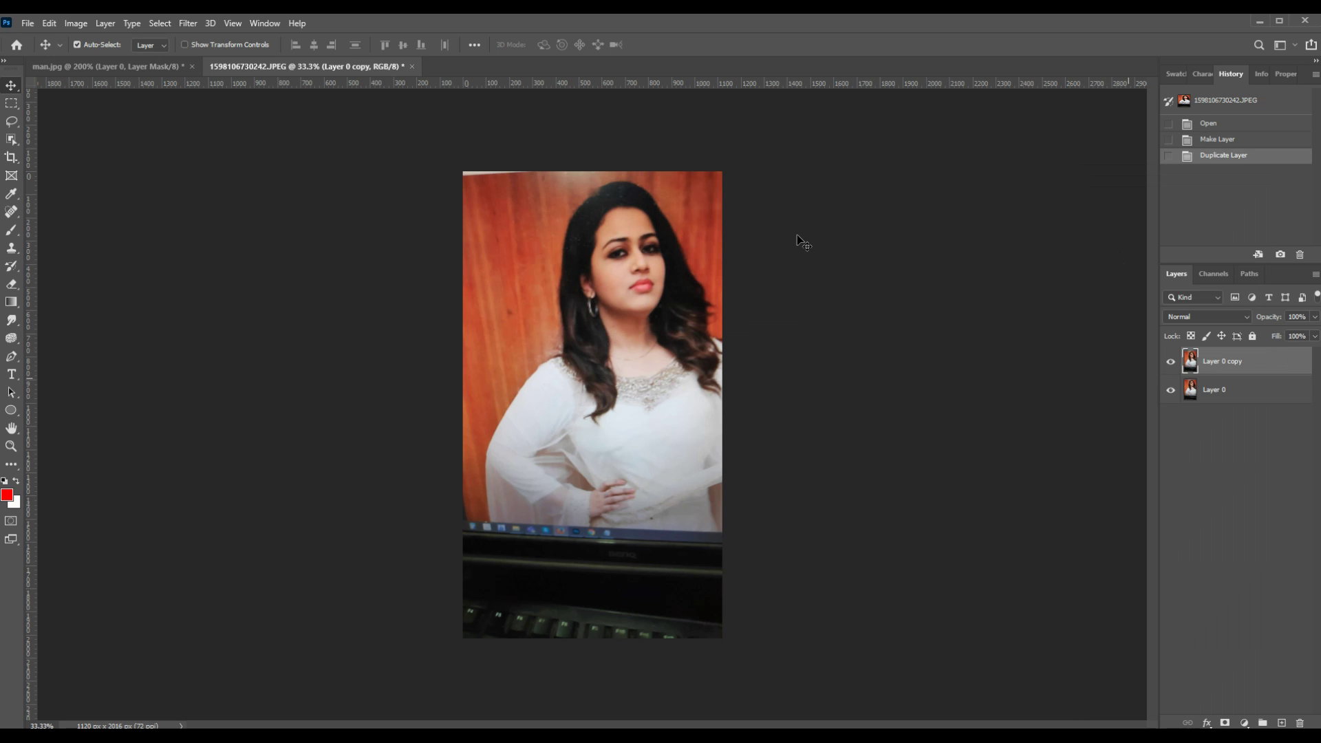
key(ctrl)
key(ctrl+j)
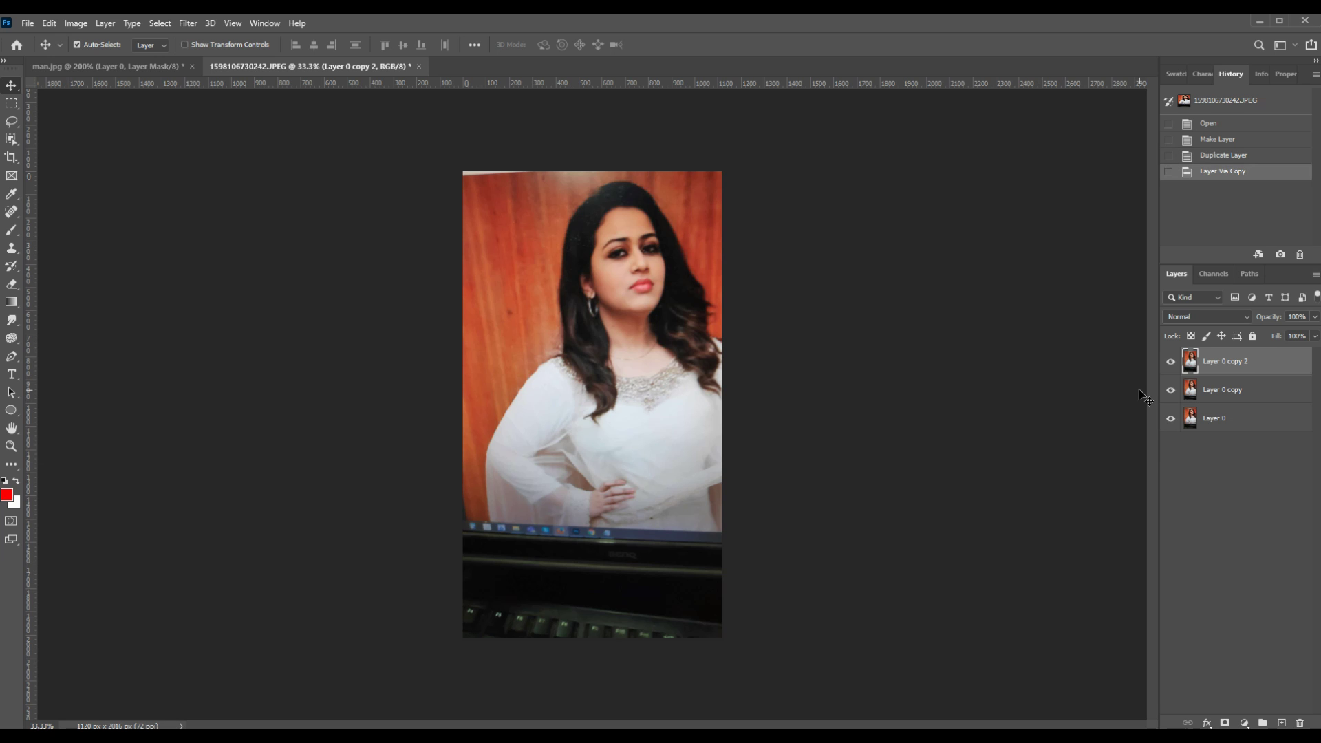
key(ctrl+z)
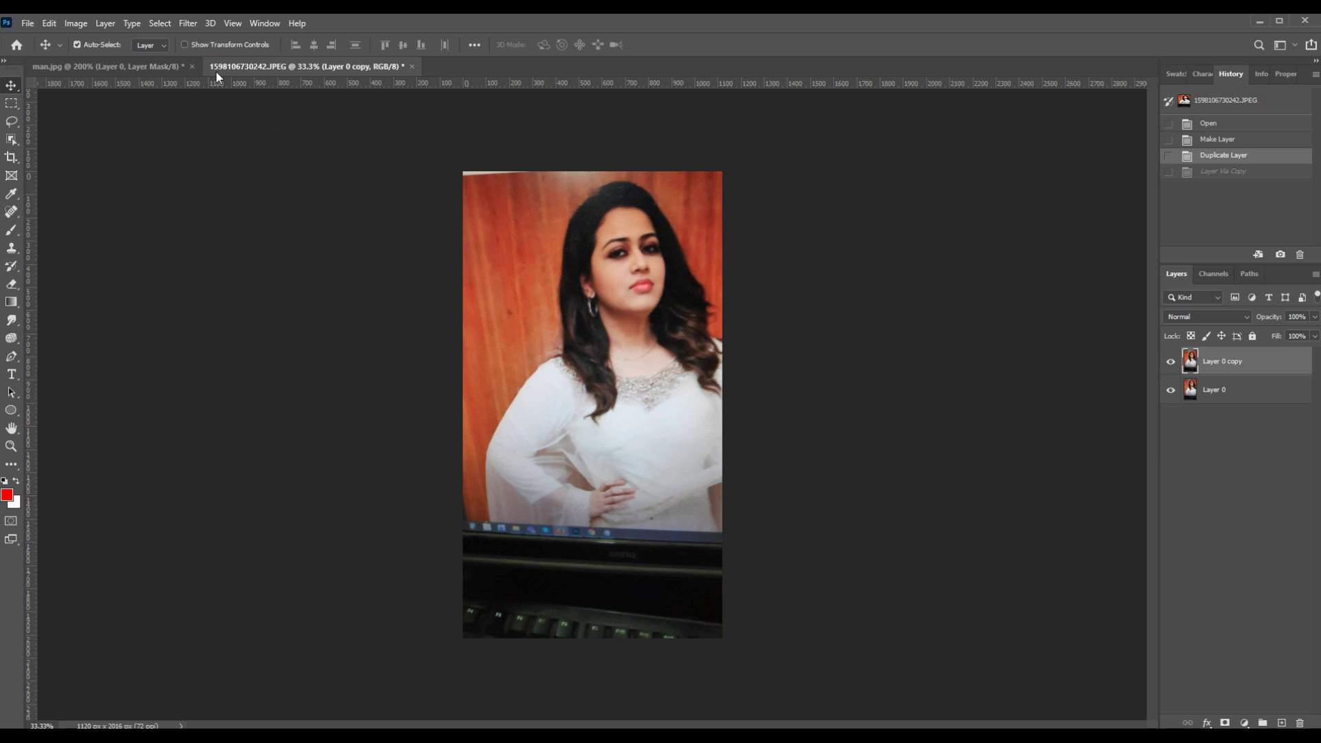
Step: Apply a High Pass filter with a 2.0-pixel radius to the duplicate layer and set its blending mode to Hard Light
click(190, 26)
mouse_move(218, 296)
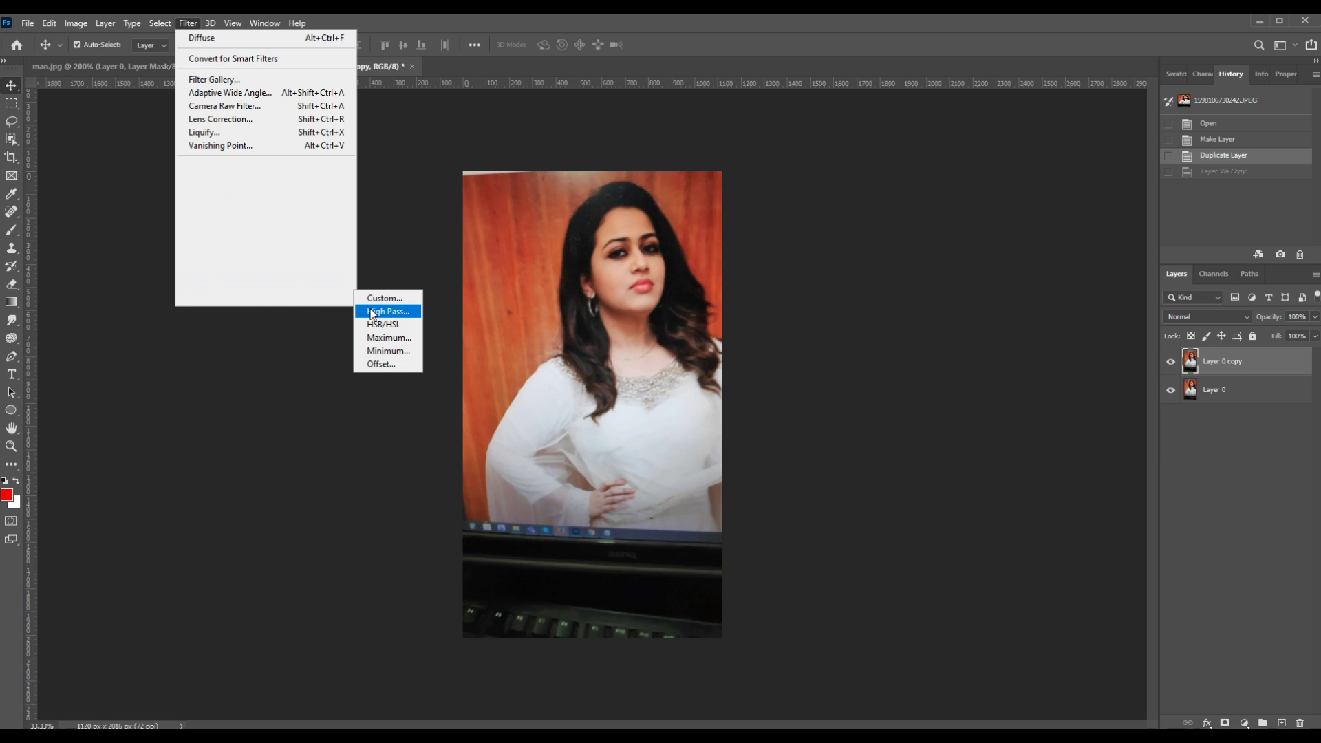
click(375, 311)
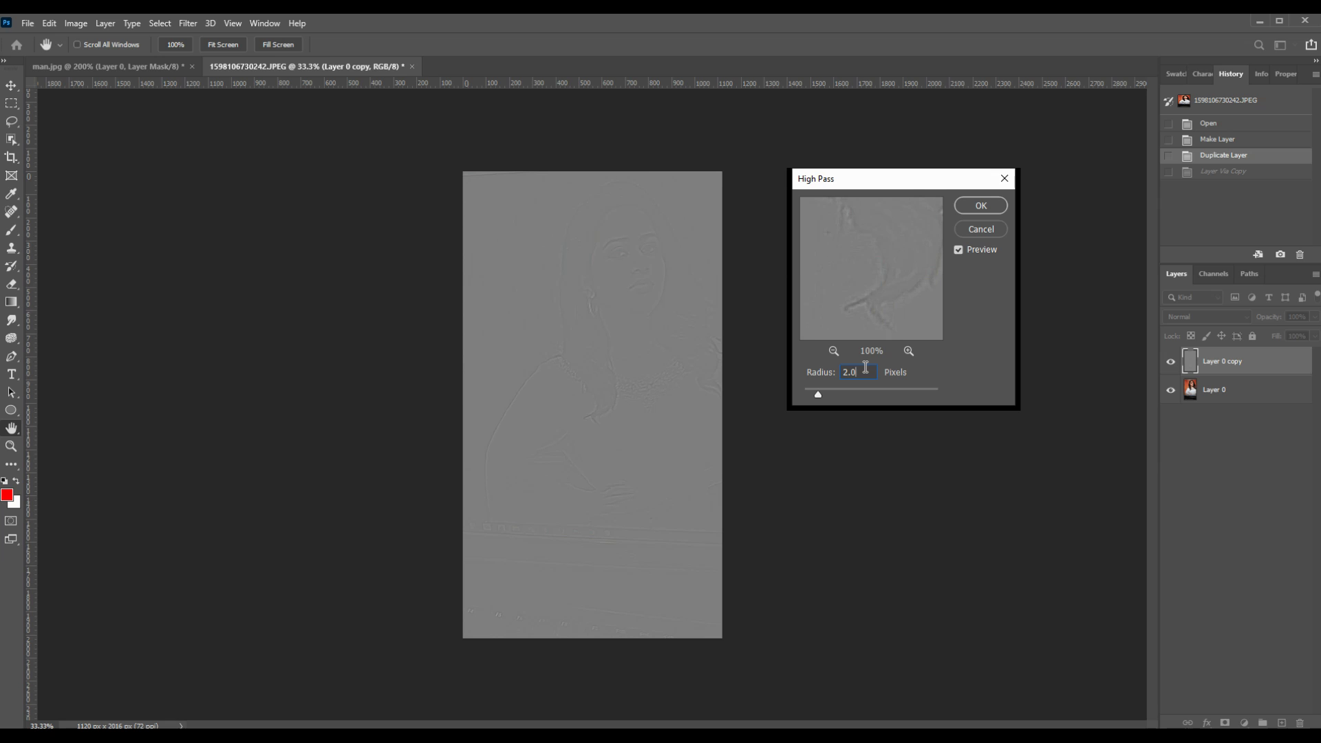
click(980, 205)
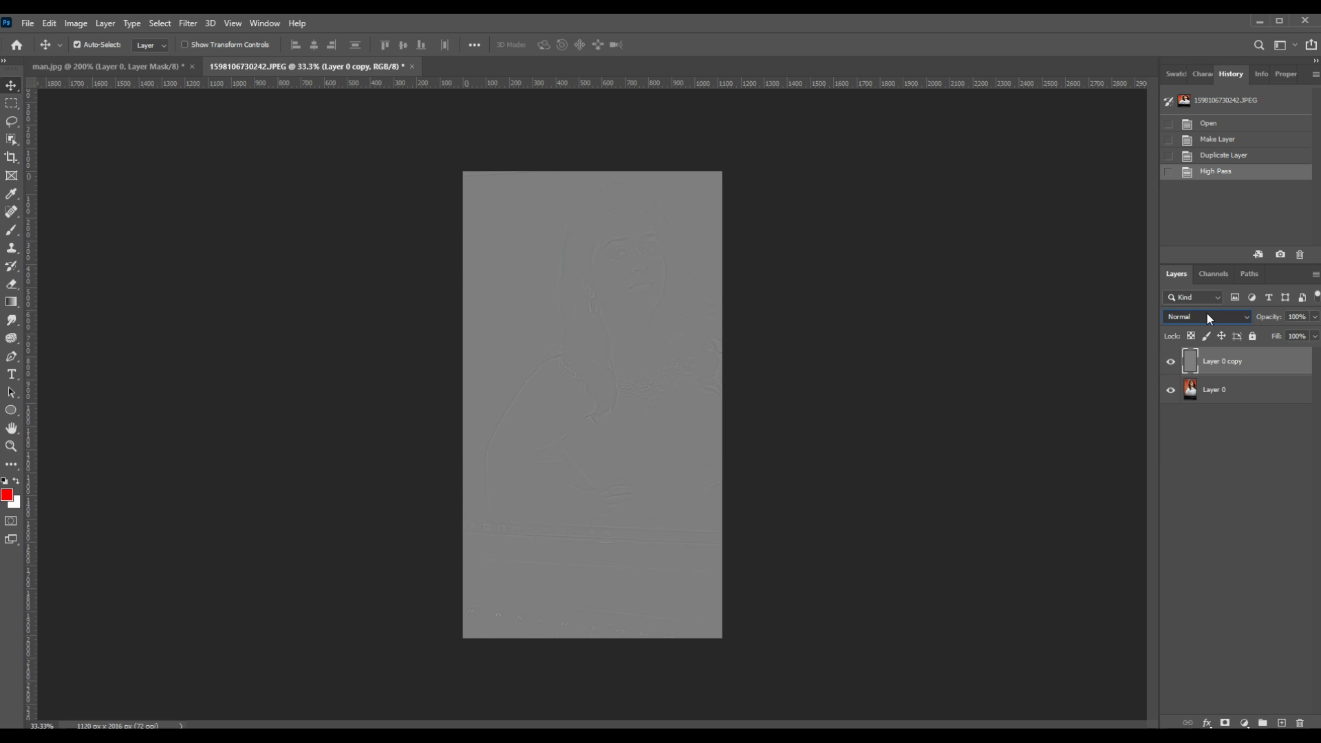
scroll(1209, 317, down, 14)
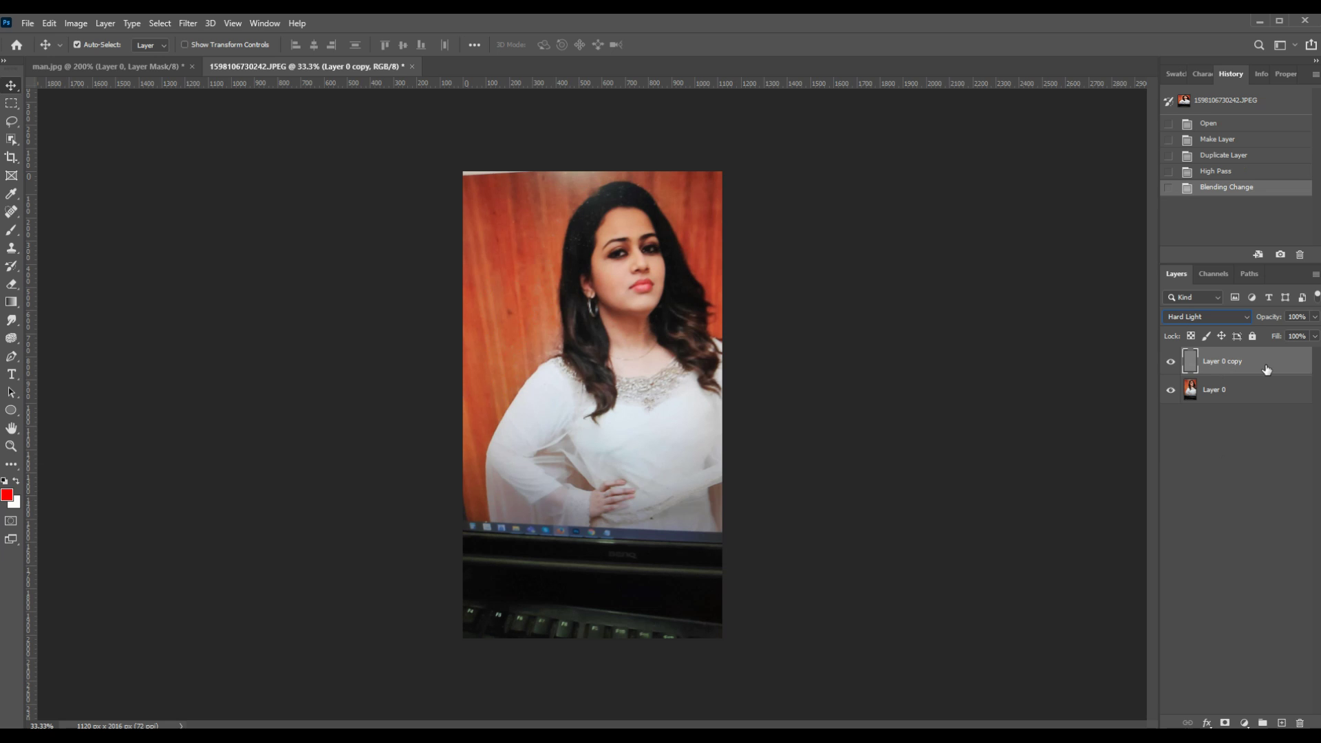
Step: Duplicate the original portrait layer beneath the High Pass layer and open the Smart Sharpen filter for this new copy
key(alt+bracketleft)
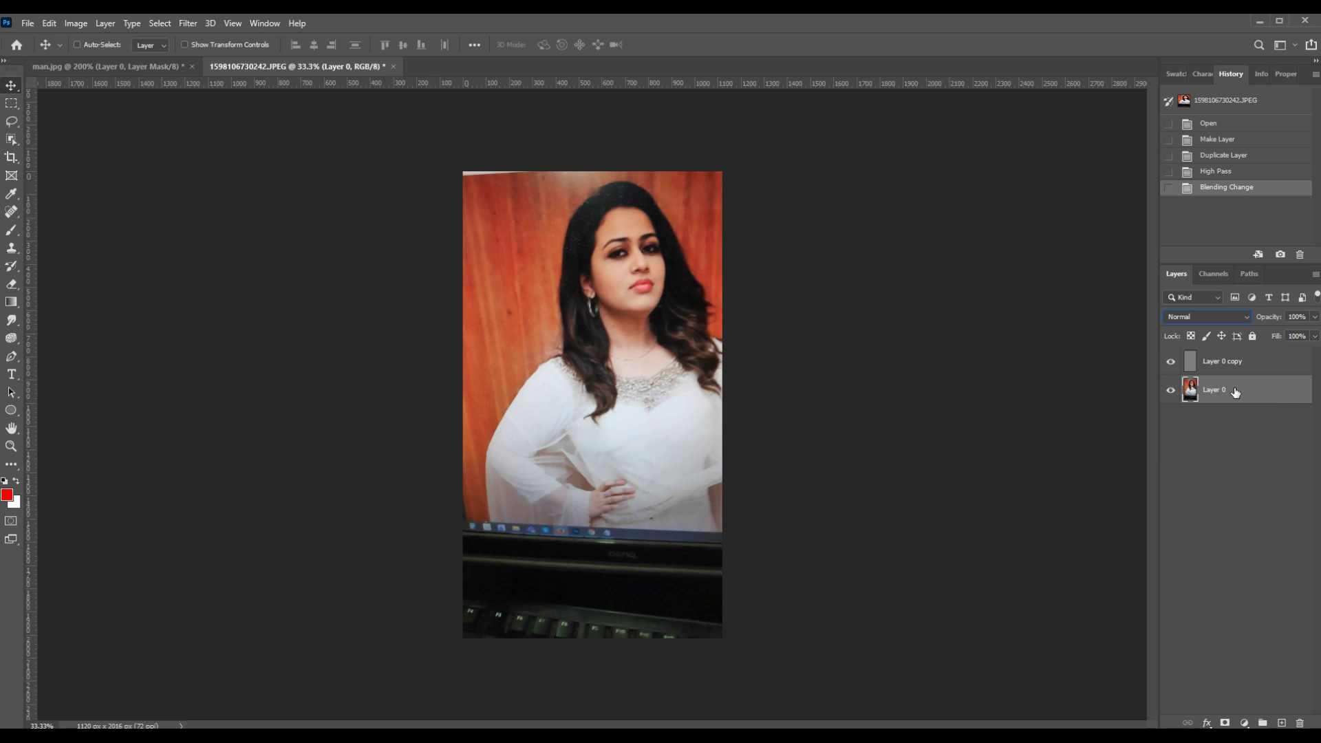
key(ctrl+j)
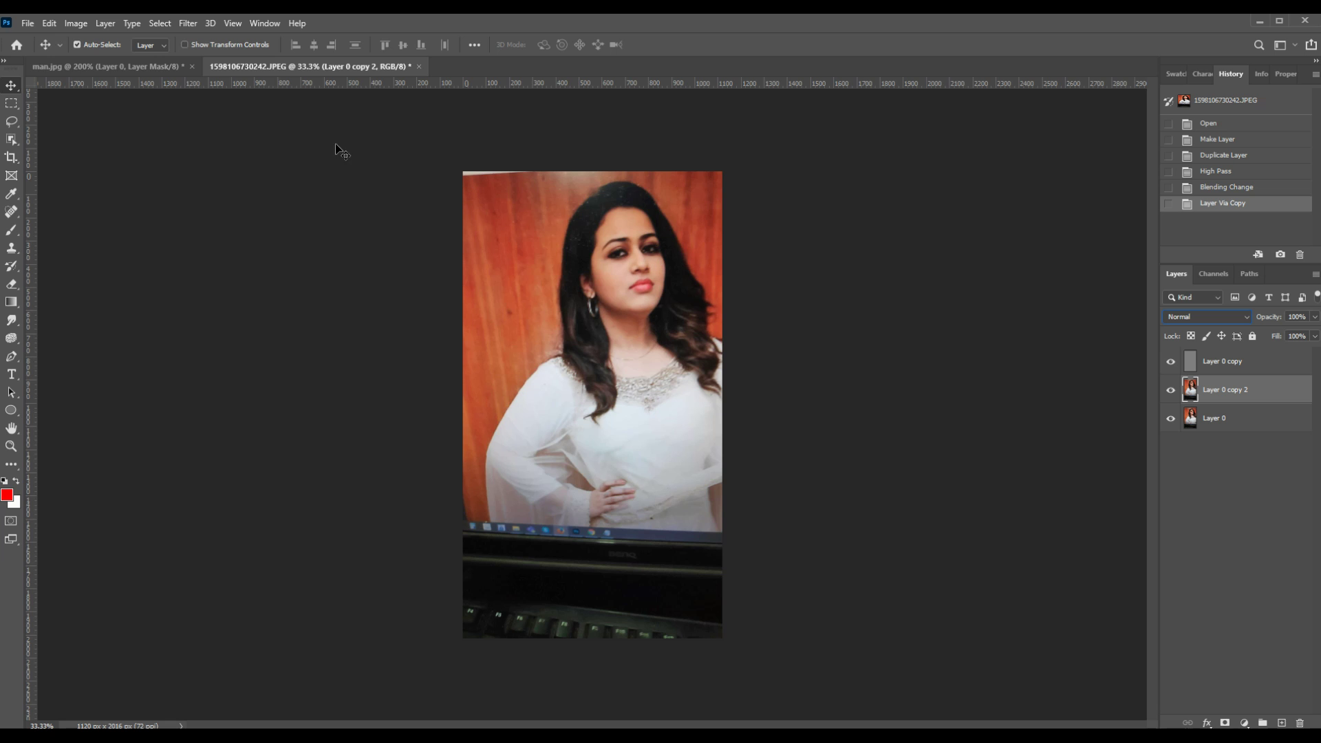
click(190, 24)
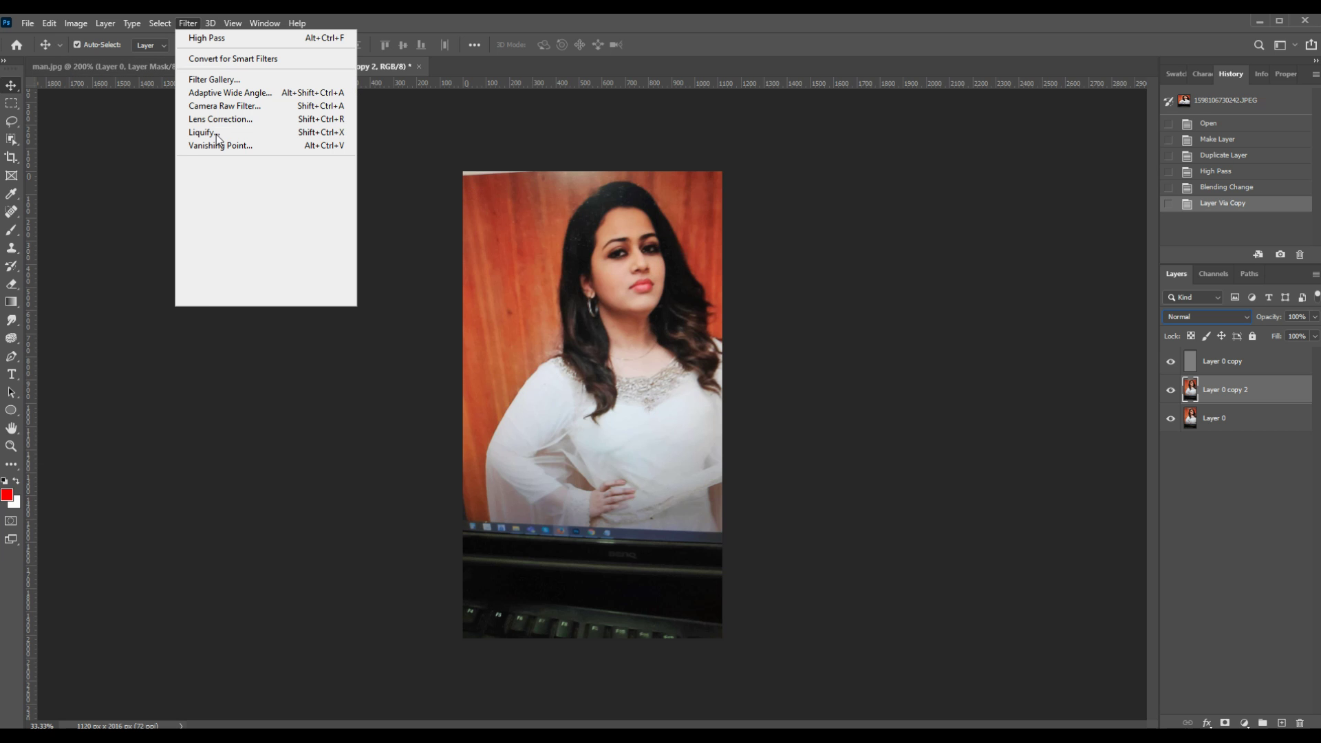
mouse_move(249, 260)
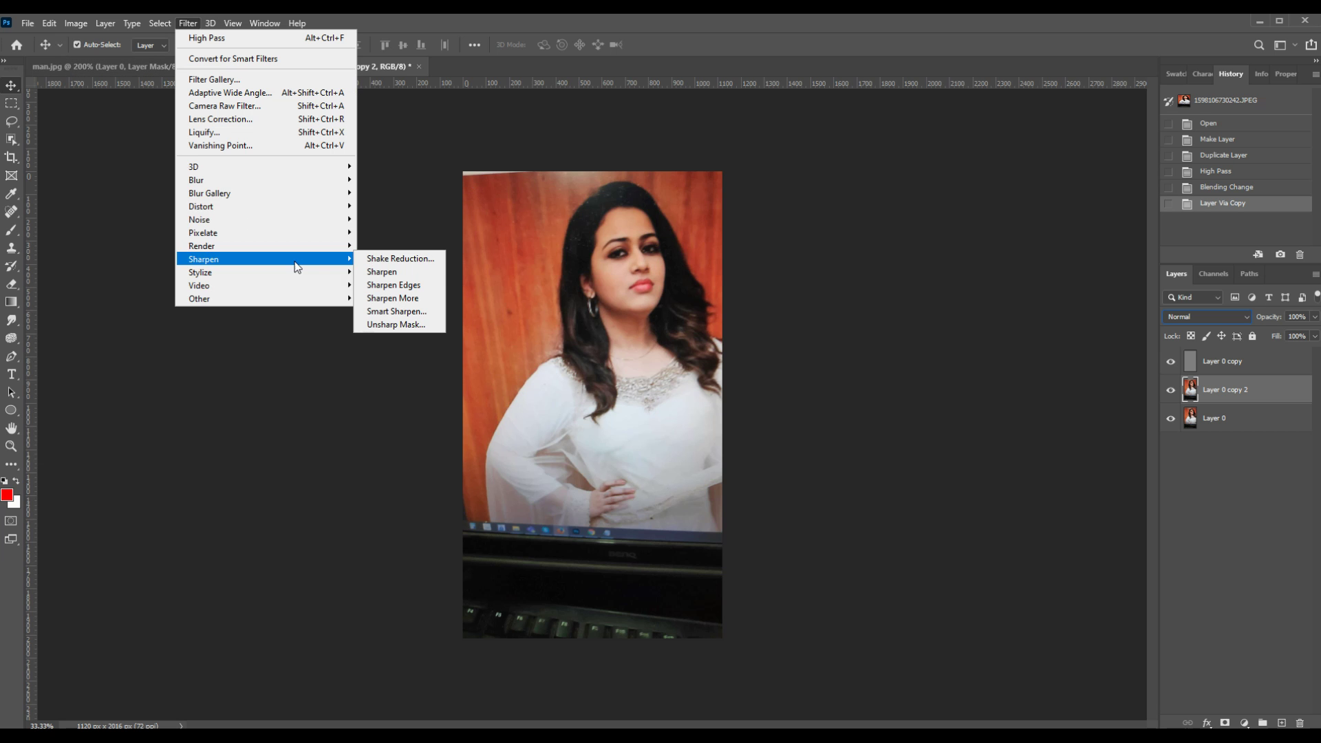
click(413, 317)
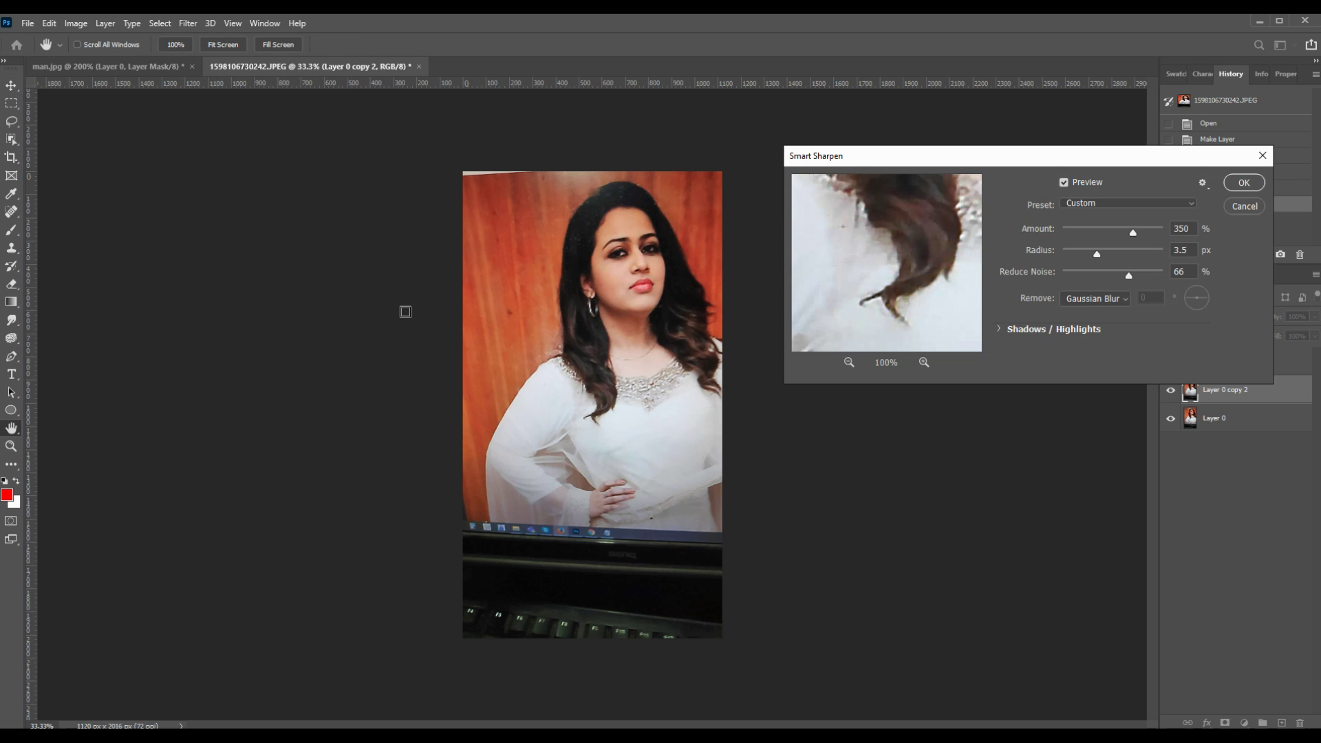
Step: Set Smart Sharpen to the Custom preset with Amount 350%, Radius 3.5 px and Reduce Noise 66%
click(849, 361)
click(849, 362)
drag(886, 296, 889, 385)
click(849, 363)
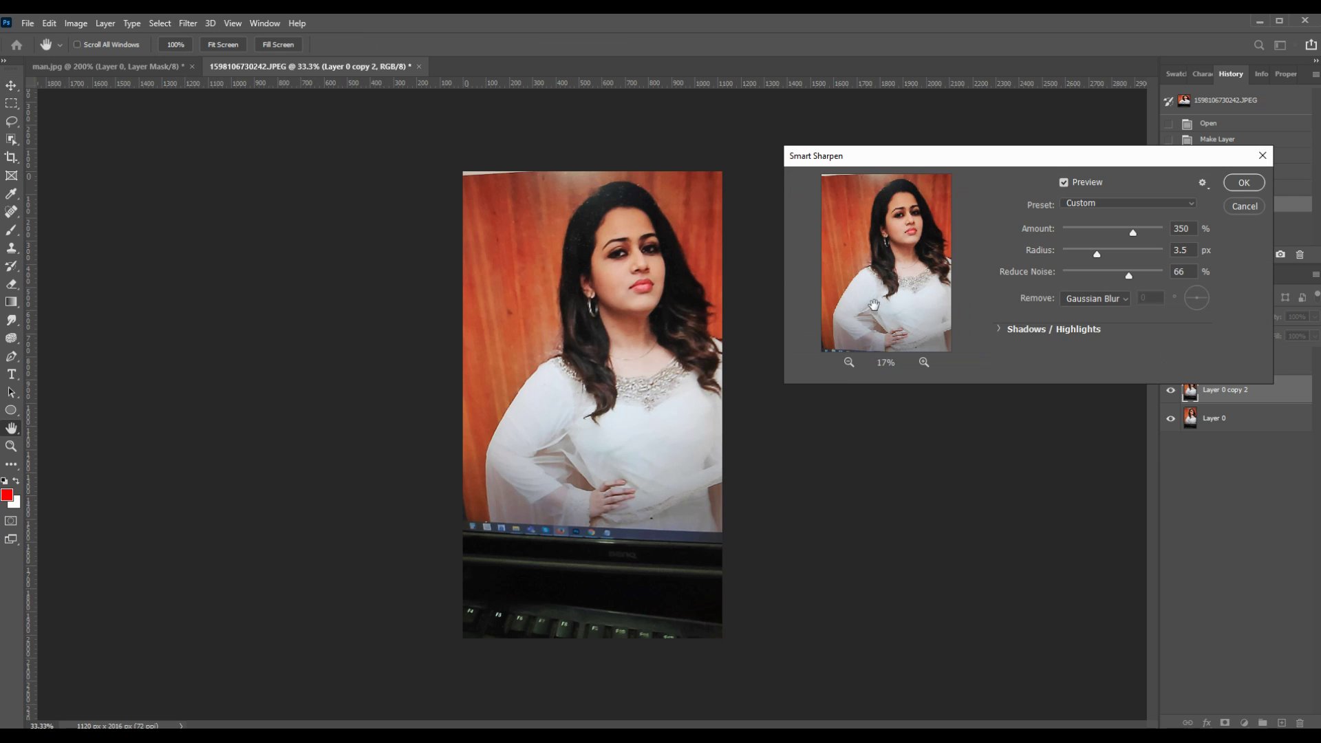
click(922, 362)
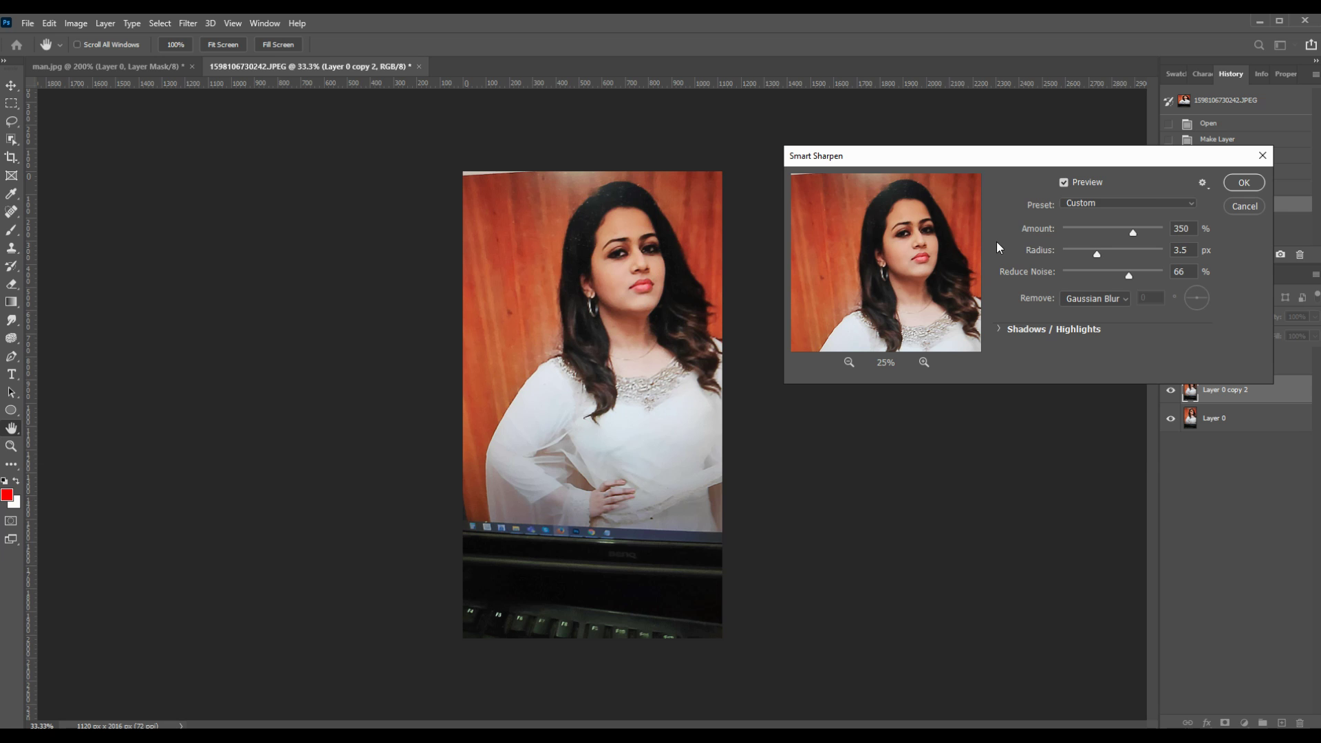
click(1152, 205)
key(Down)
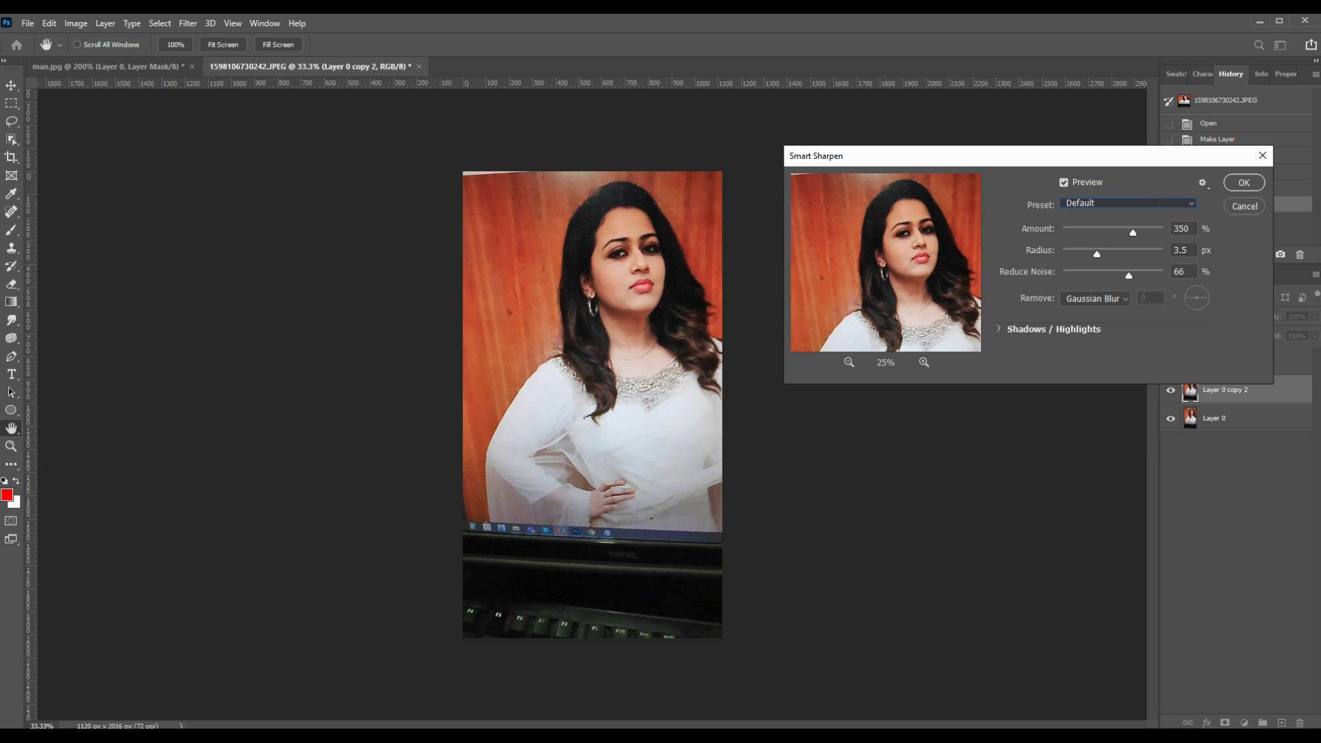
key(Up)
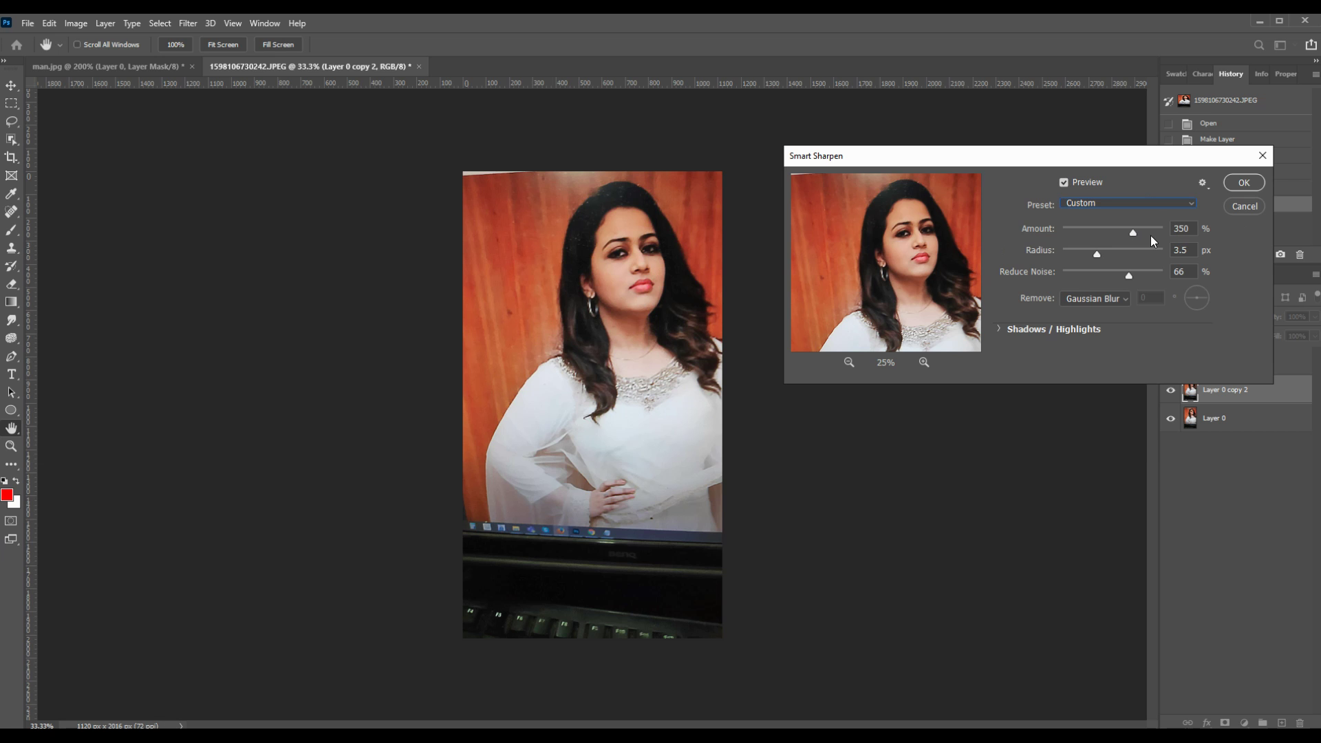
key(Tab)
key(Right)
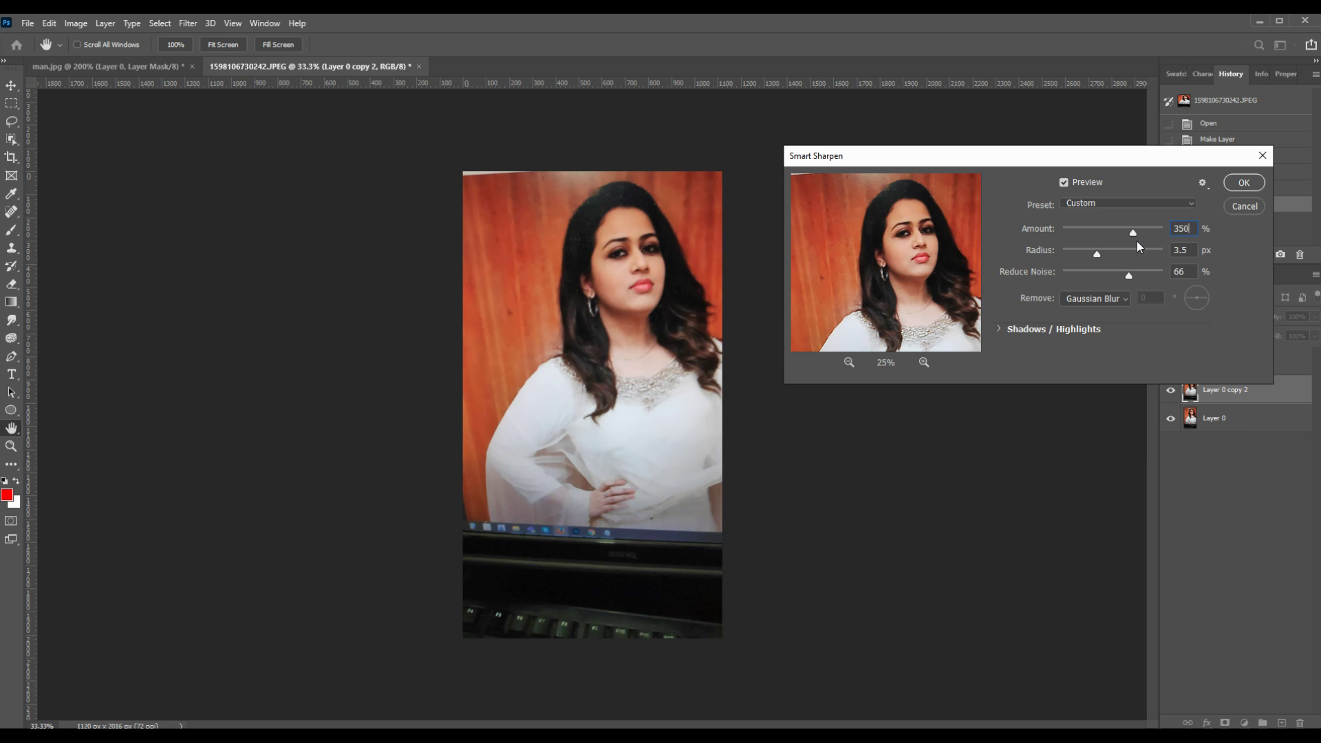
click(1188, 249)
key(Right)
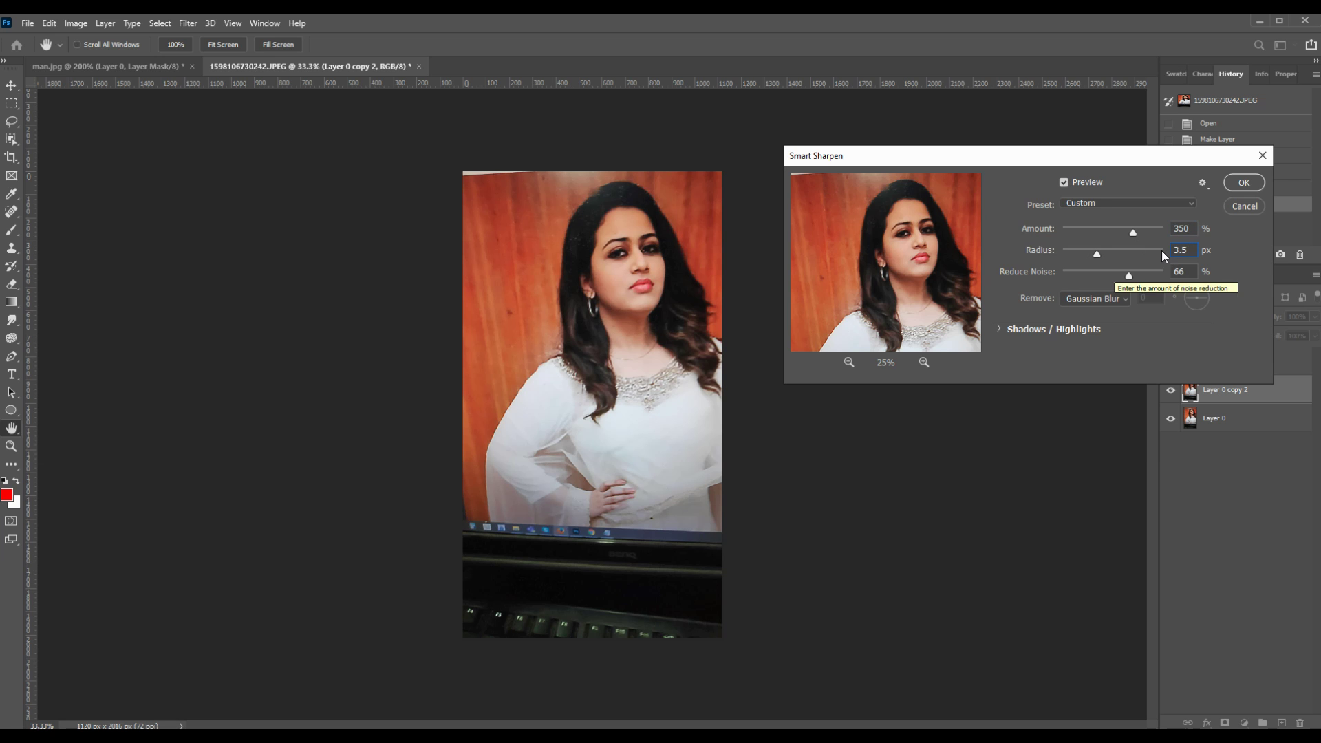
key(Tab)
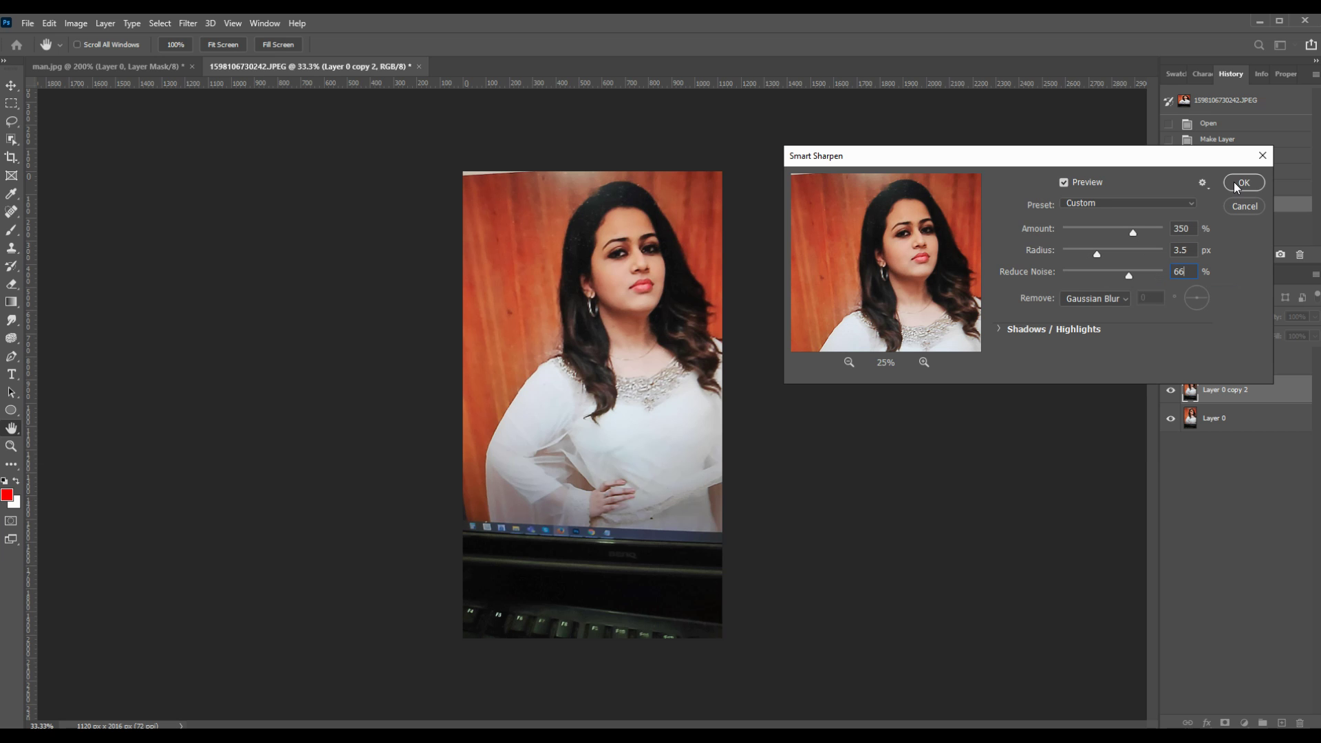
Step: Set the Smart Sharpen Remove option to Gaussian Blur and apply the filter
click(1108, 298)
key(Down)
key(Down)
key(Up)
click(1233, 180)
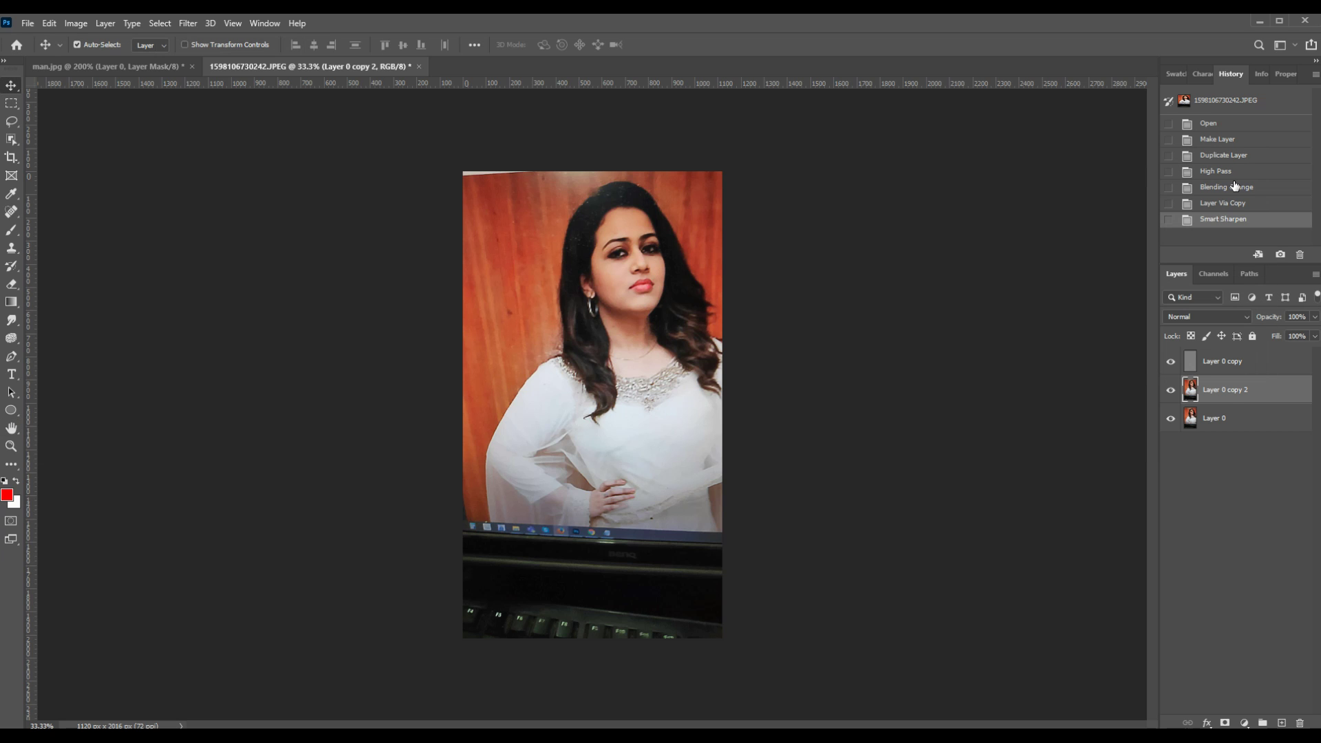
Step: Group the High Pass and sharpened layers, and toggle the group's visibility to compare with the original photo
shift+click(1223, 361)
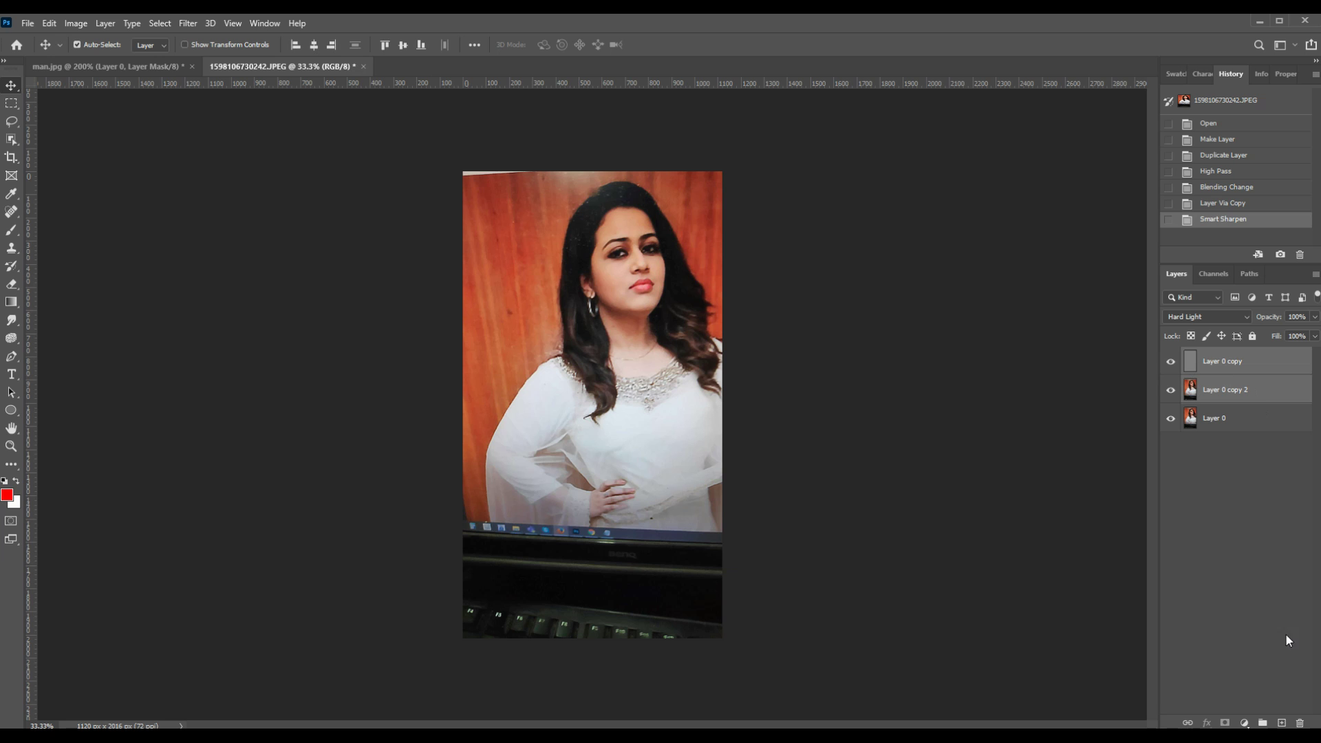
click(1264, 721)
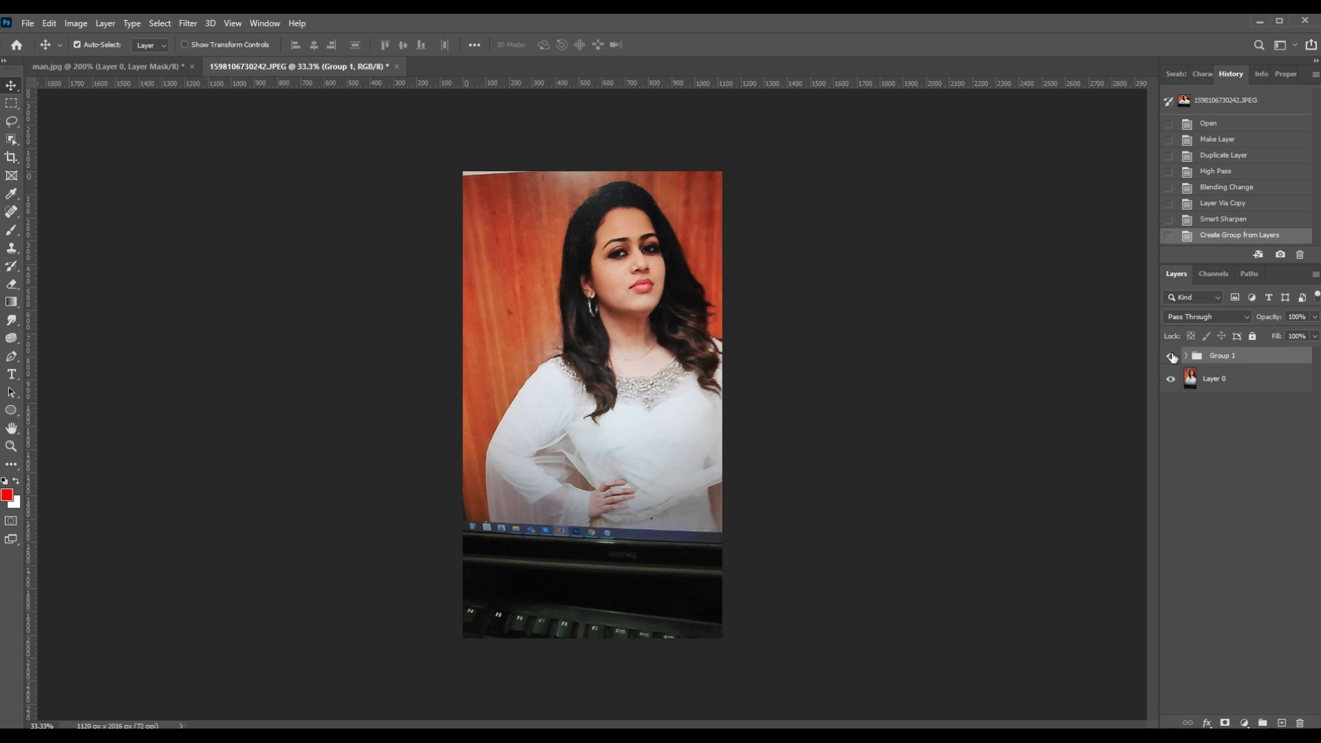
click(1171, 355)
click(1171, 356)
click(1171, 355)
click(1171, 356)
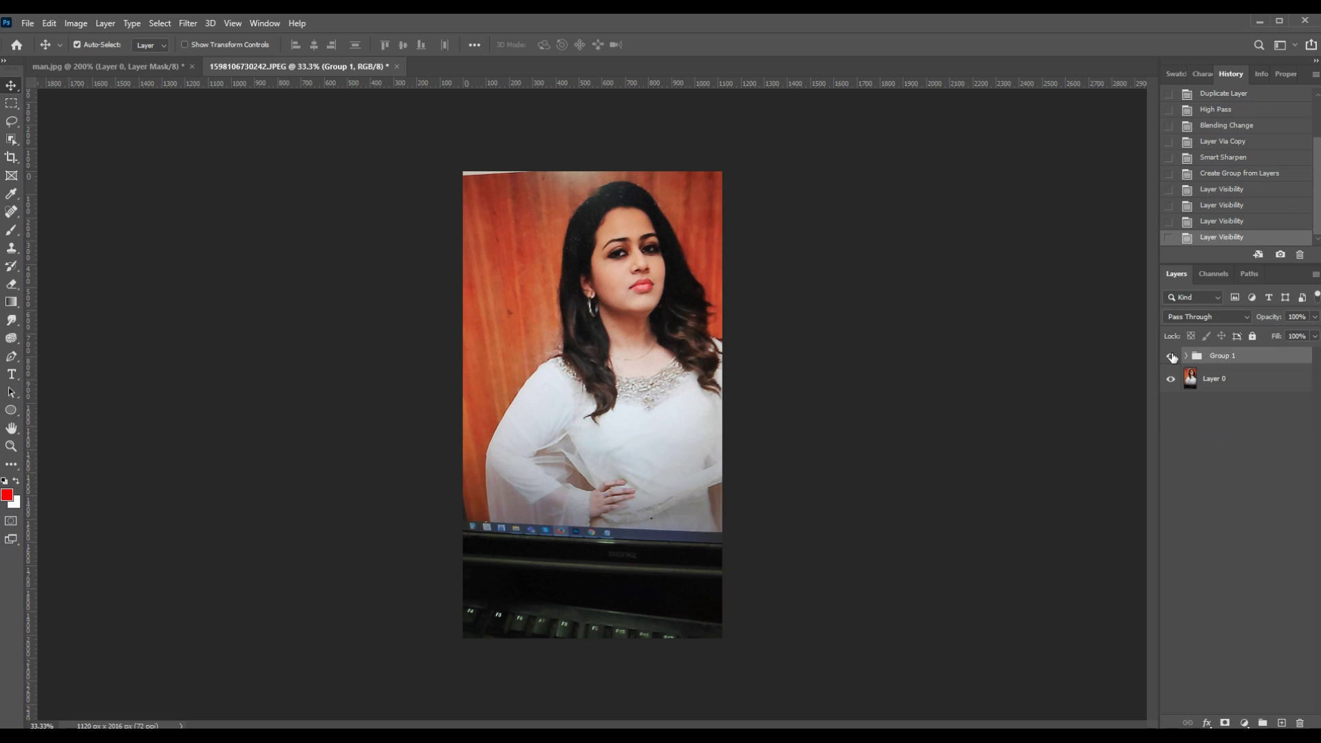
Step: Select the sharpened portrait copy inside the group and open the Diffuse filter for it
click(1185, 356)
click(1222, 410)
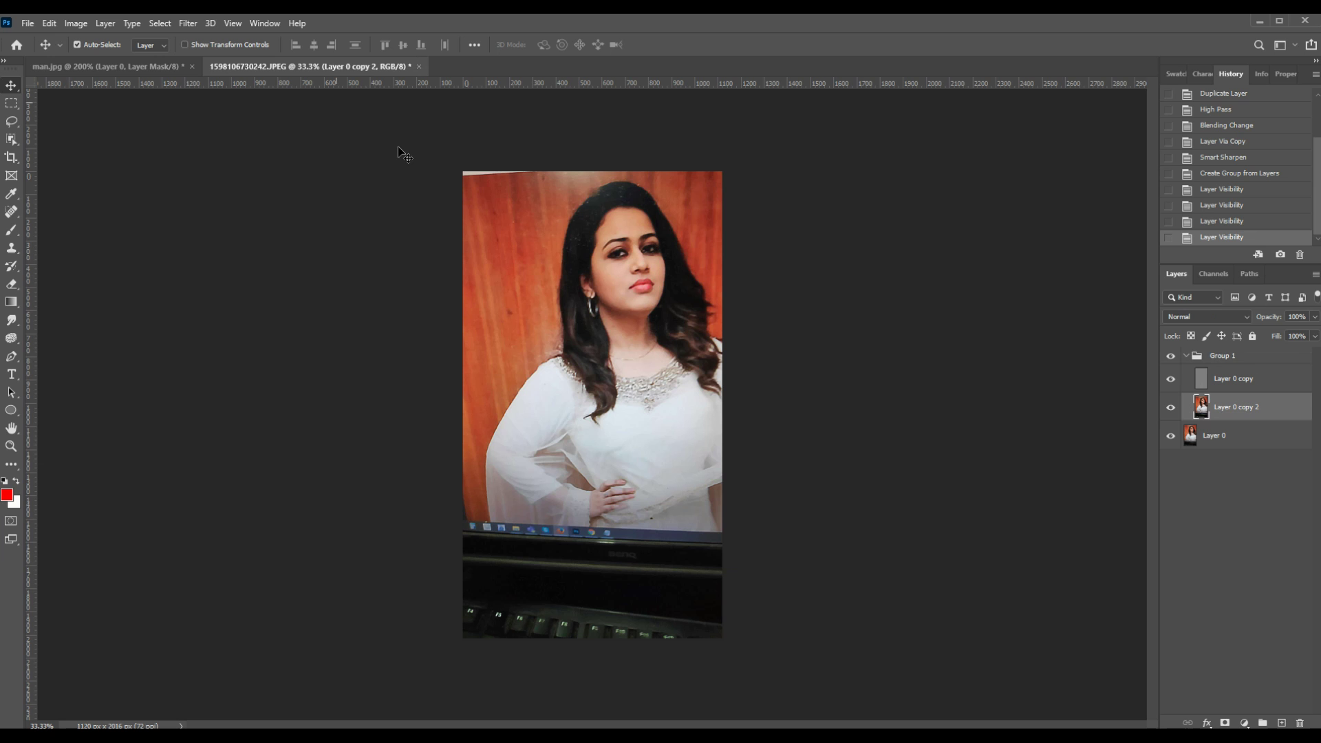
click(184, 24)
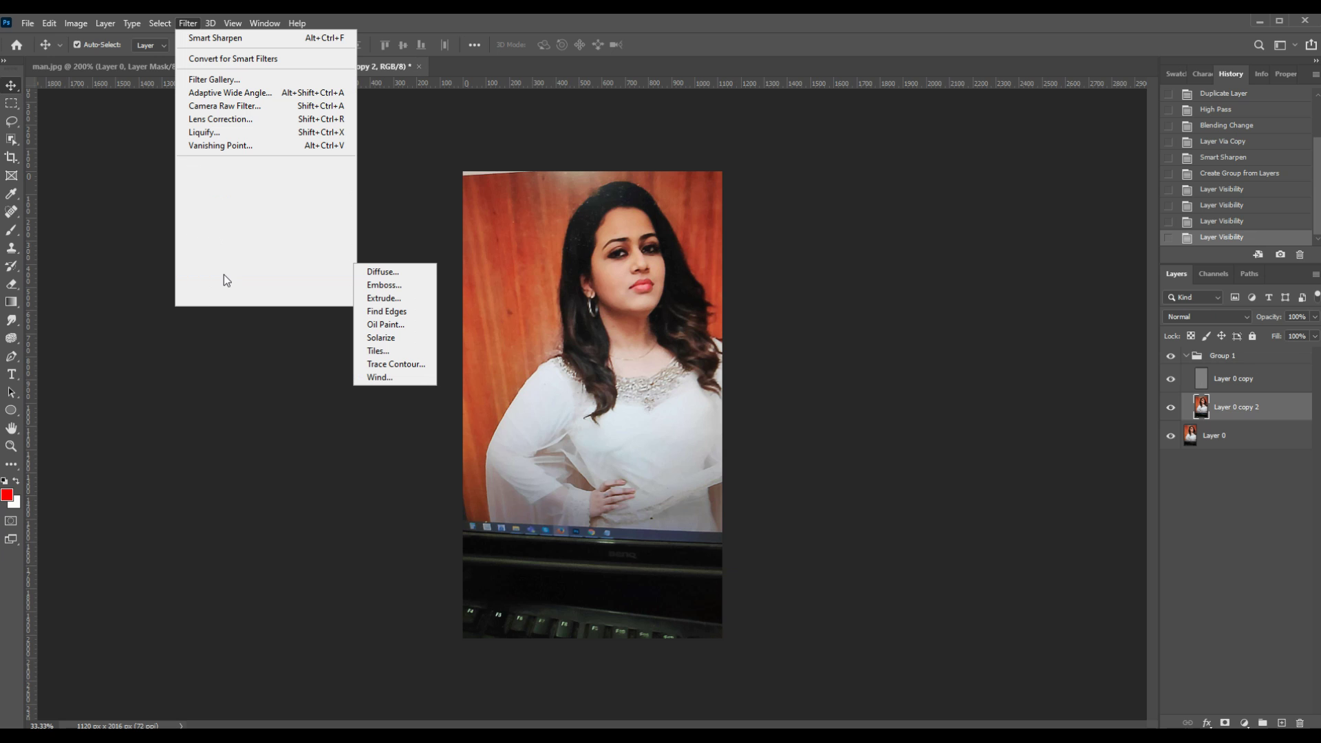
click(395, 278)
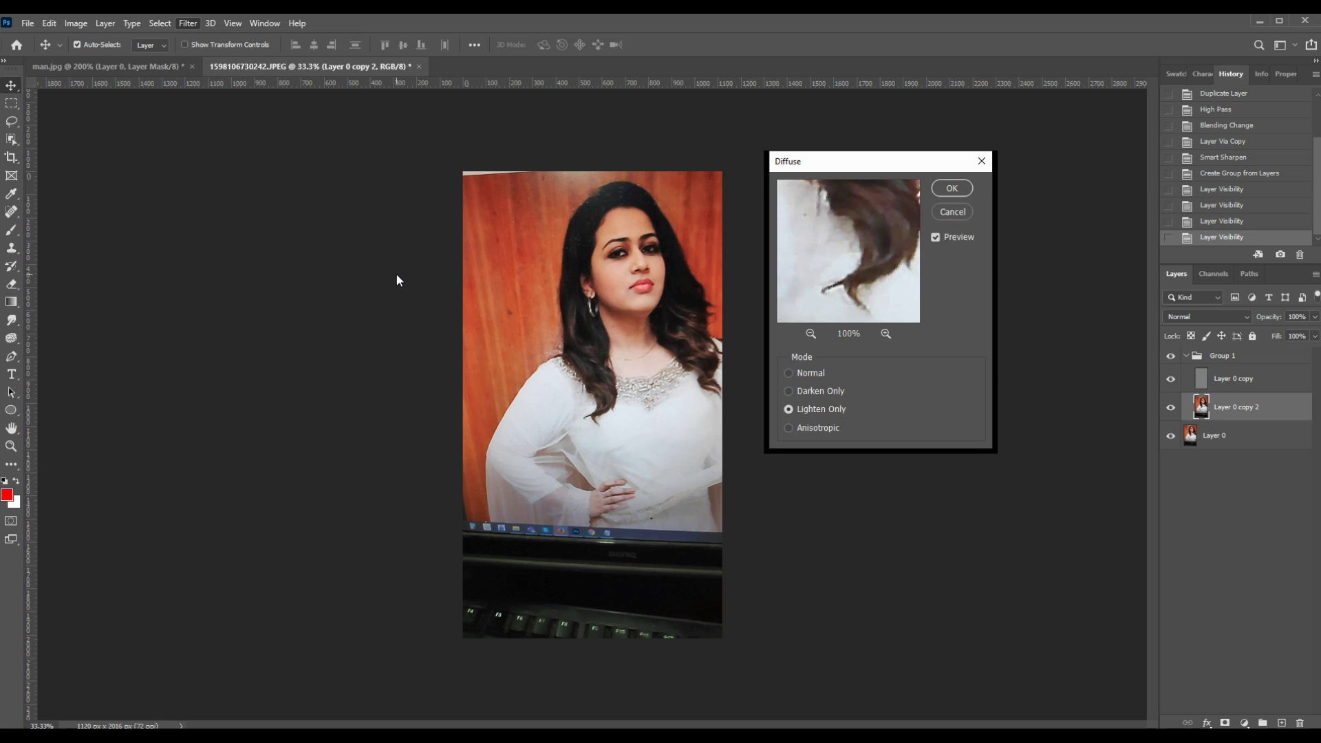
Step: Fit the whole portrait in the Diffuse preview and apply the filter in Lighten Only mode
click(812, 333)
click(811, 333)
click(811, 333)
click(811, 333)
click(811, 333)
click(811, 333)
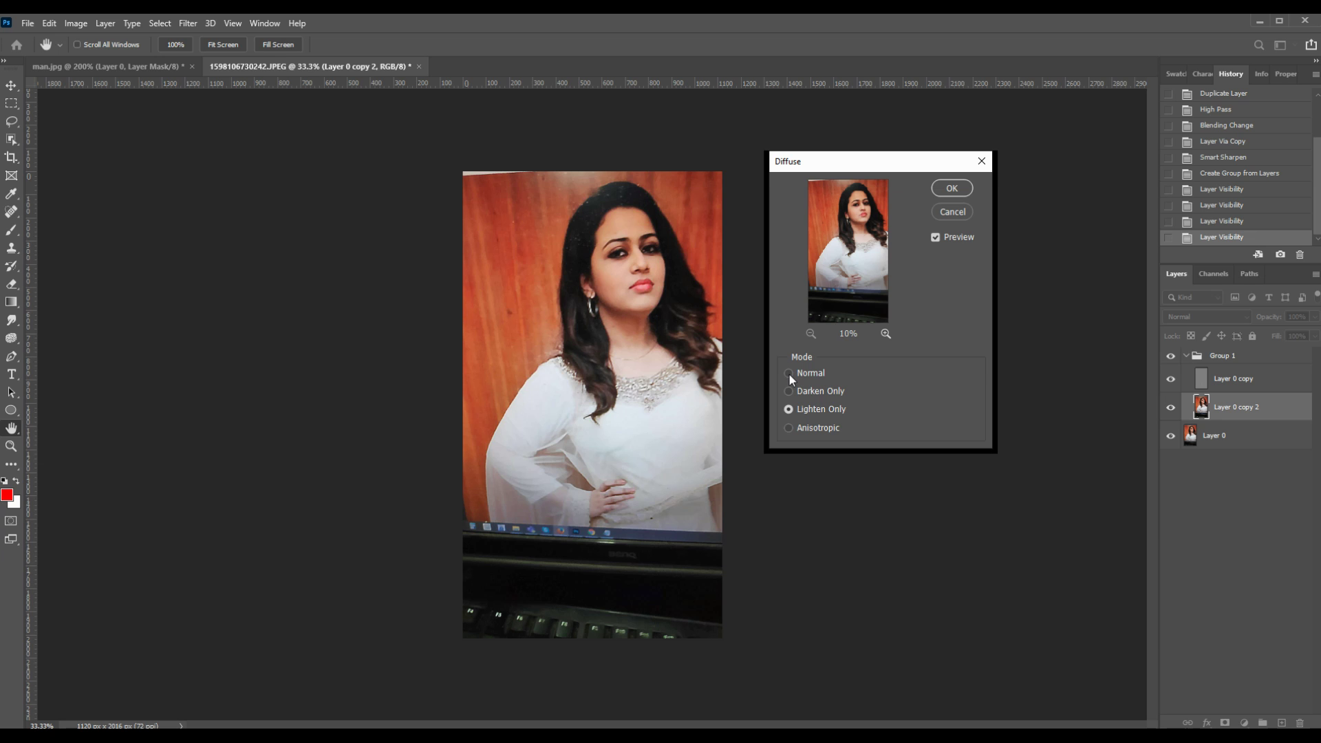
click(790, 409)
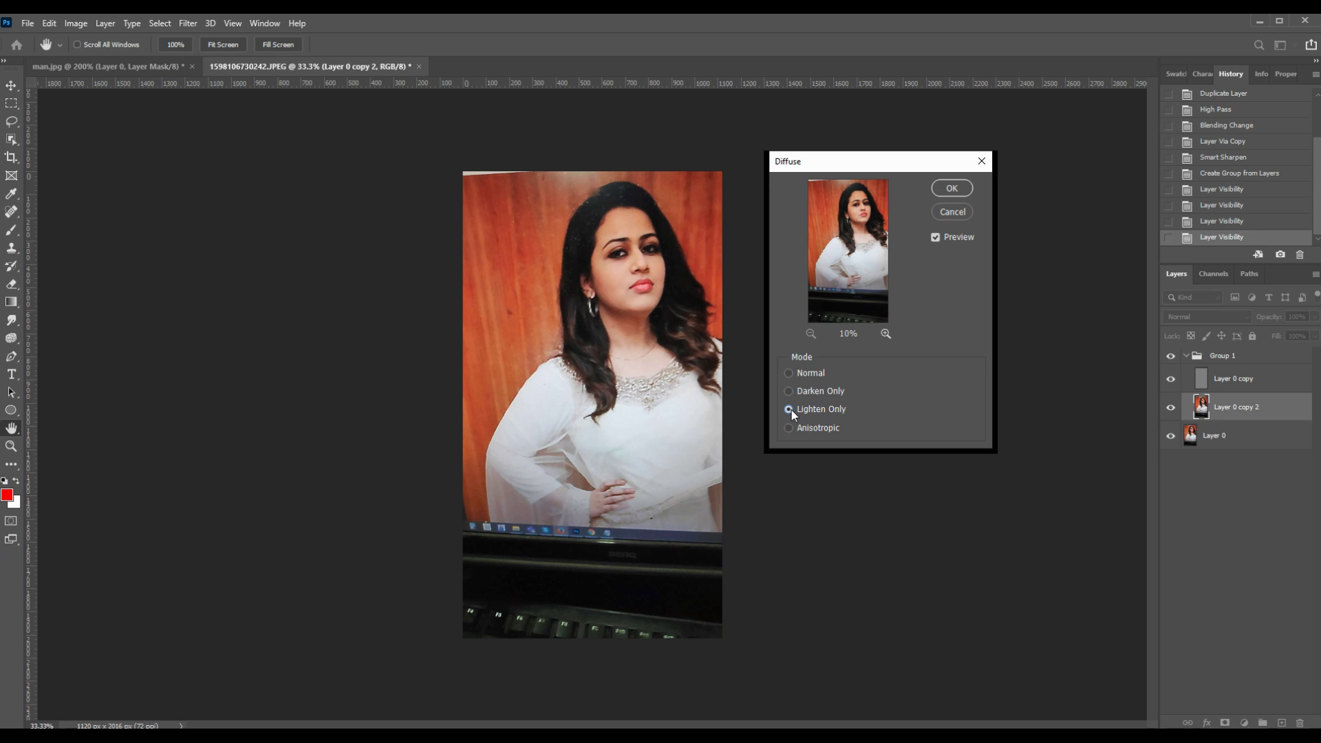
click(952, 190)
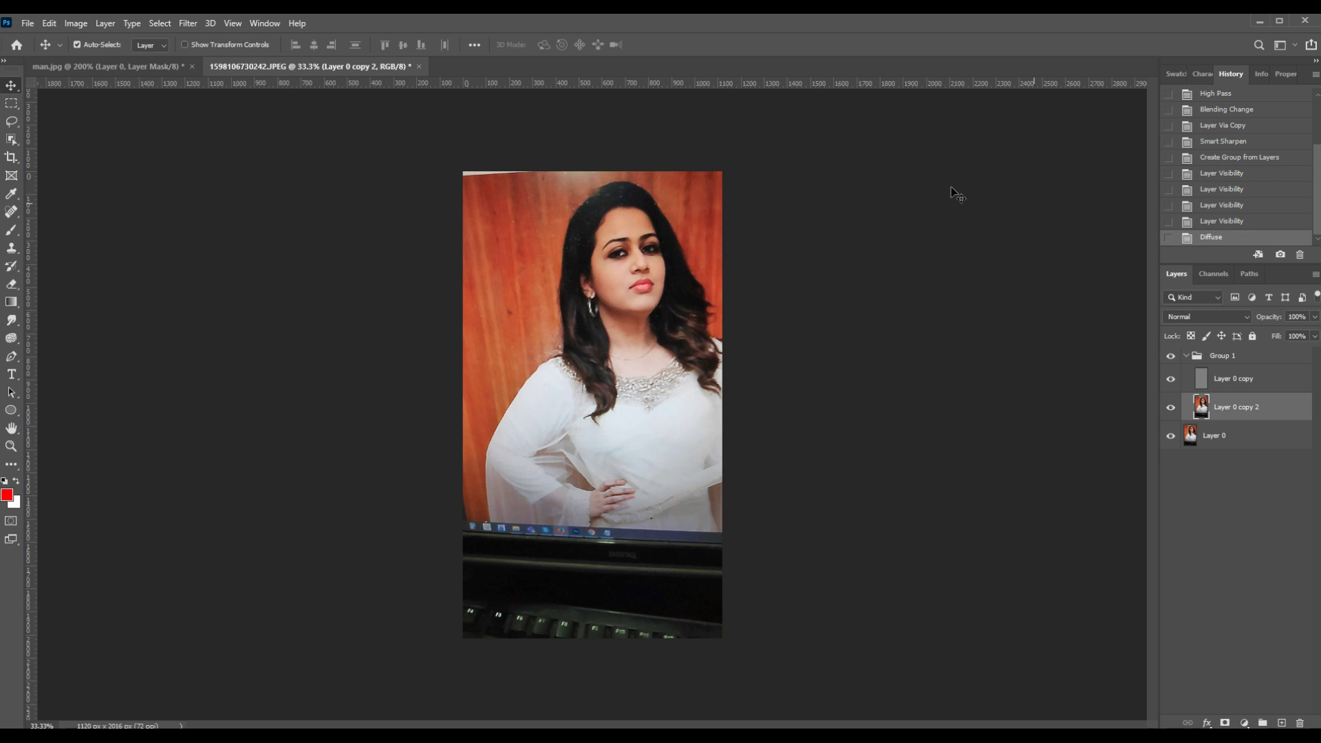
Step: Collapse the group and toggle its visibility repeatedly to compare the face and hair detail with the original photo
click(1186, 357)
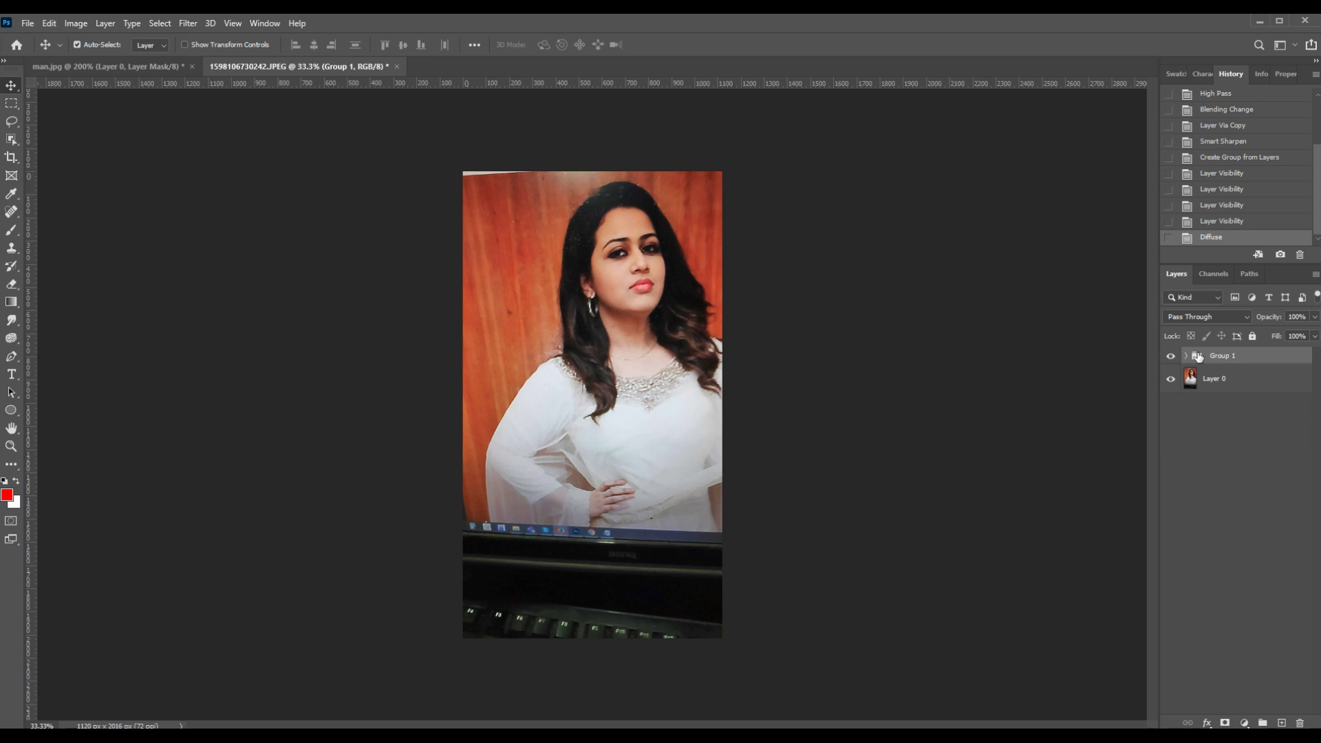
click(1170, 356)
click(1170, 356)
key(ctrl+plus)
key(ctrl+plus)
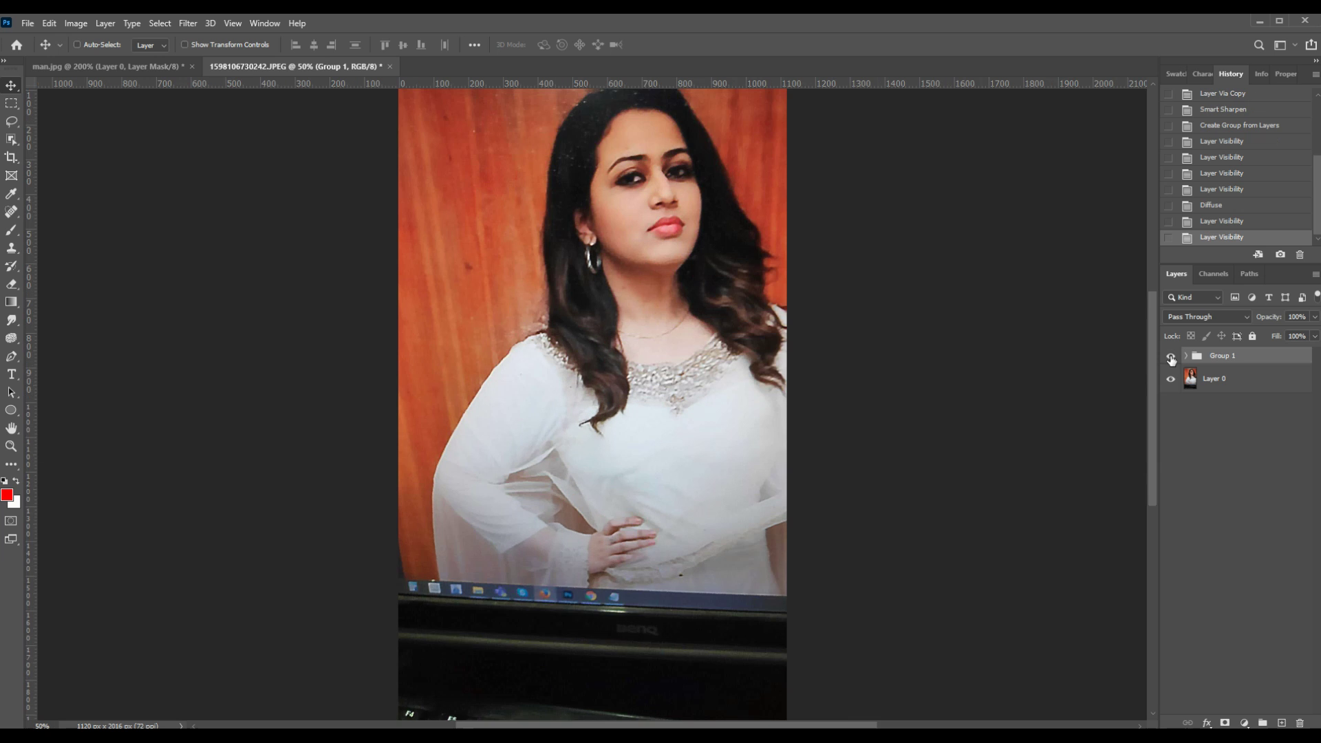
drag(699, 260, 628, 437)
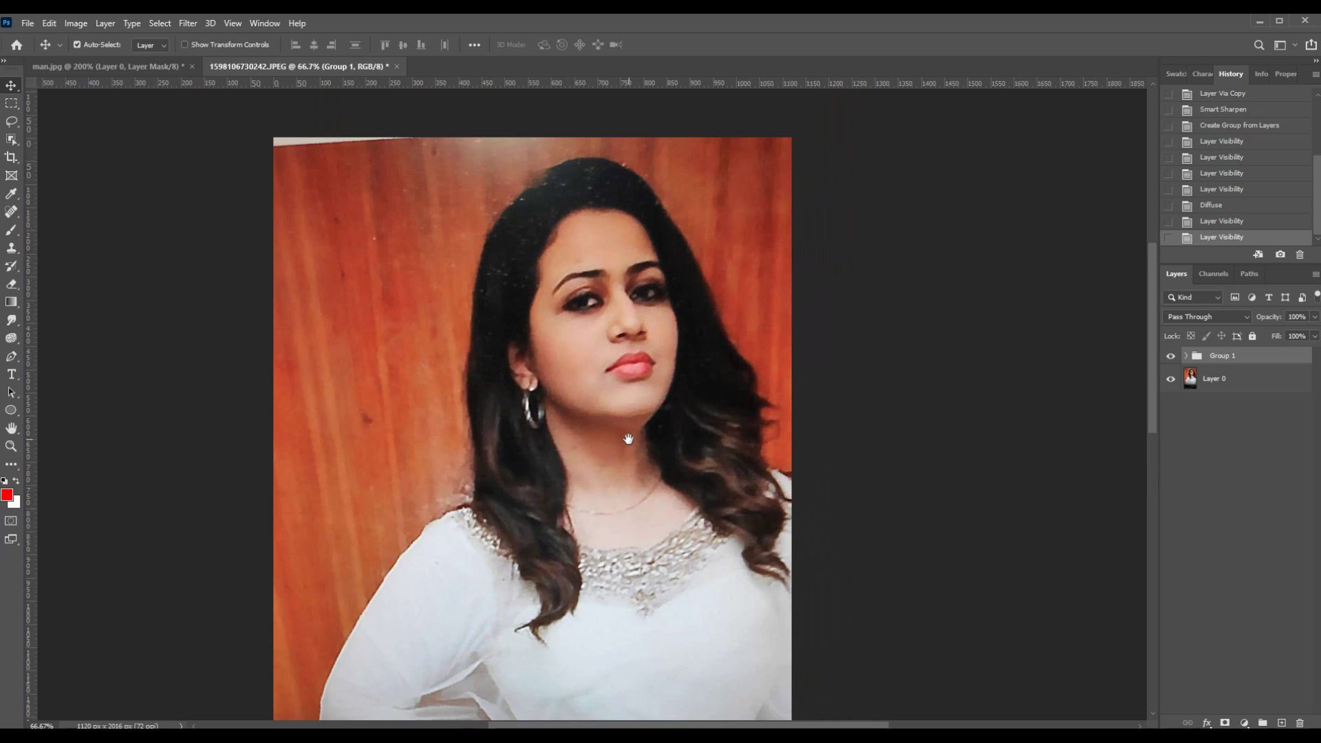
click(1170, 356)
click(1170, 357)
click(1170, 356)
click(1170, 356)
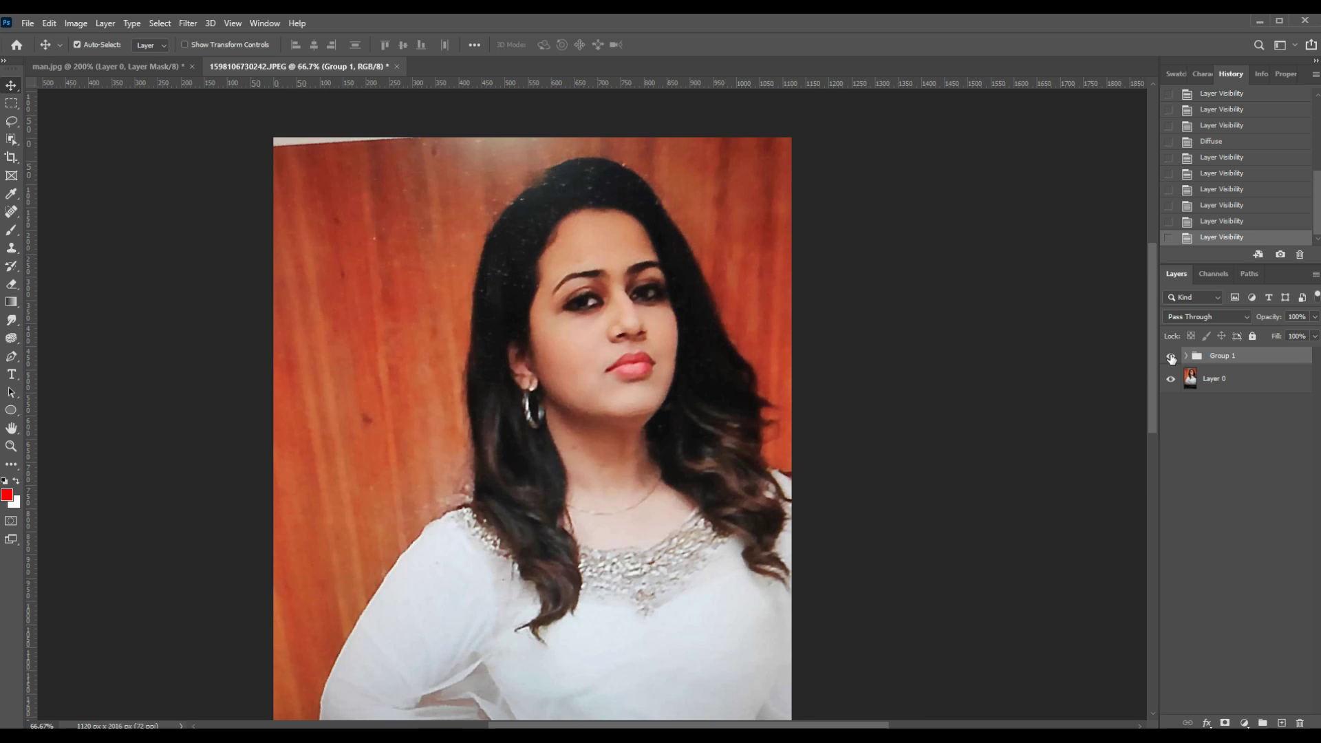
click(1170, 357)
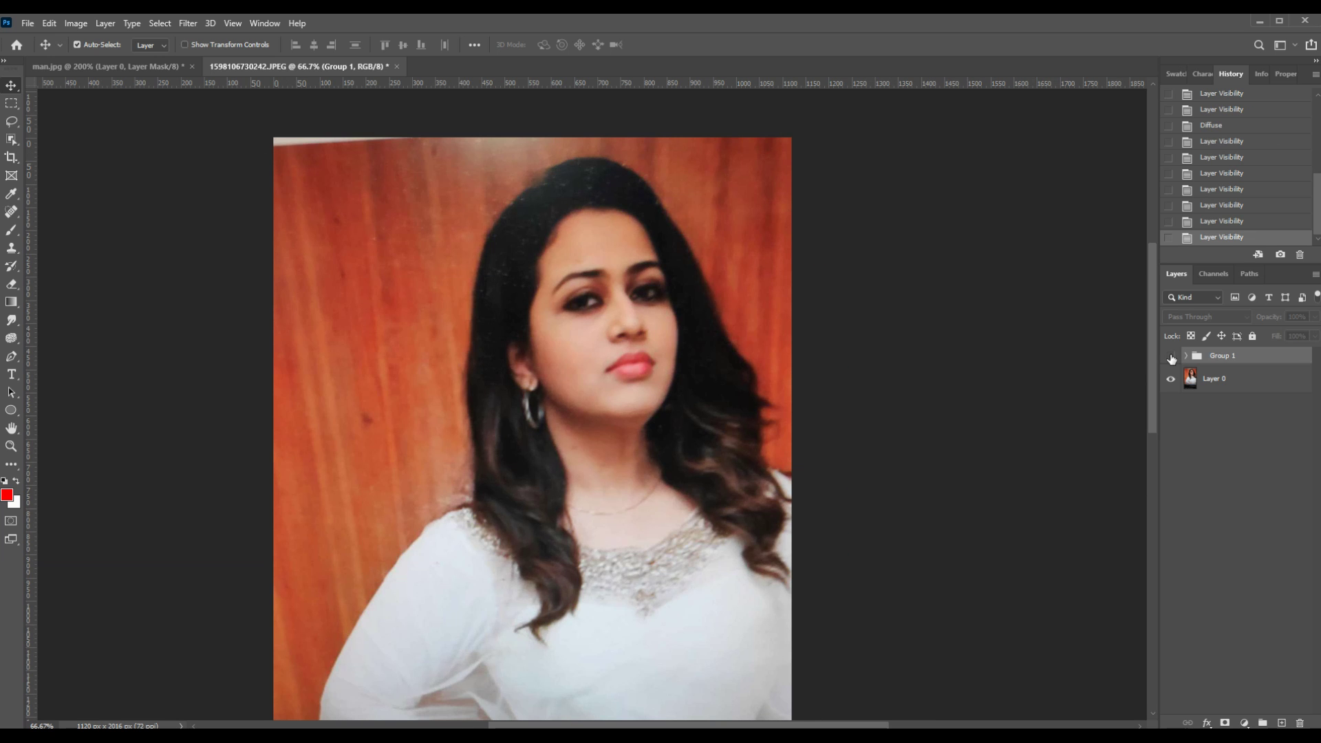
click(1170, 356)
click(1170, 356)
click(1171, 357)
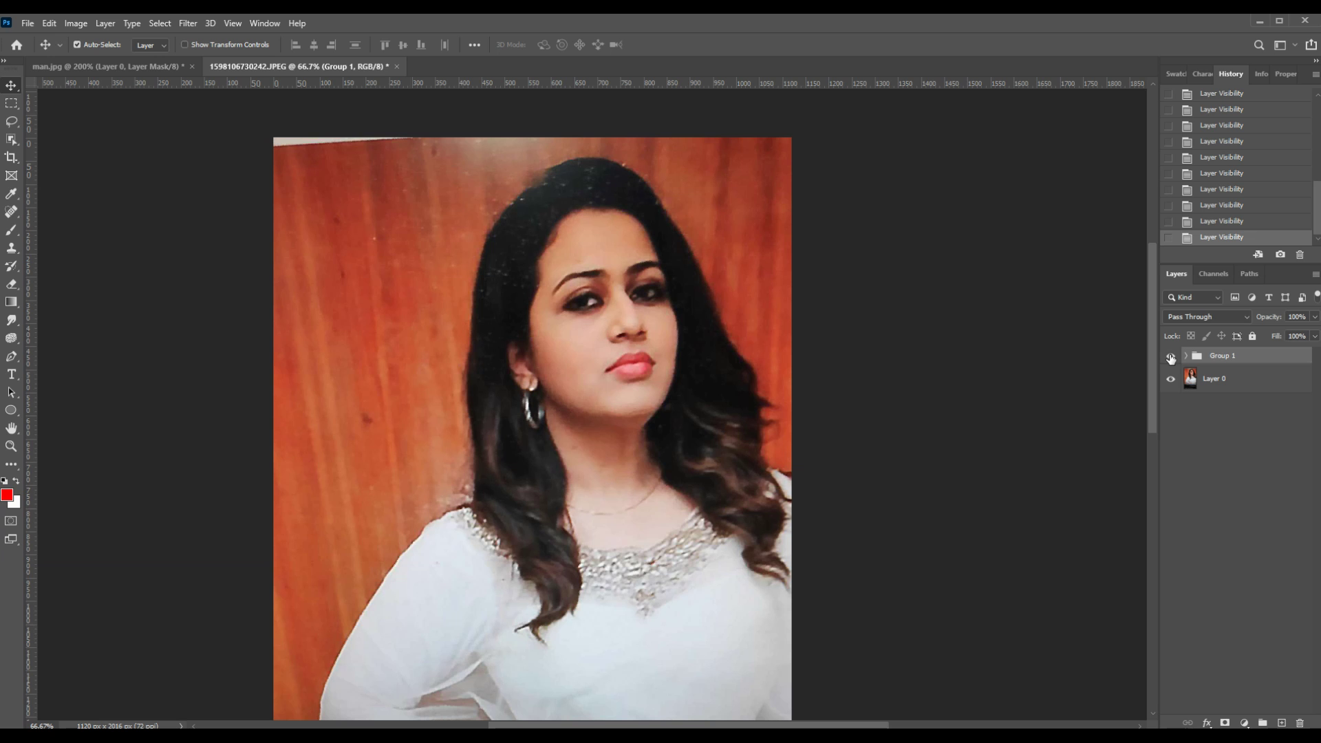
click(1171, 357)
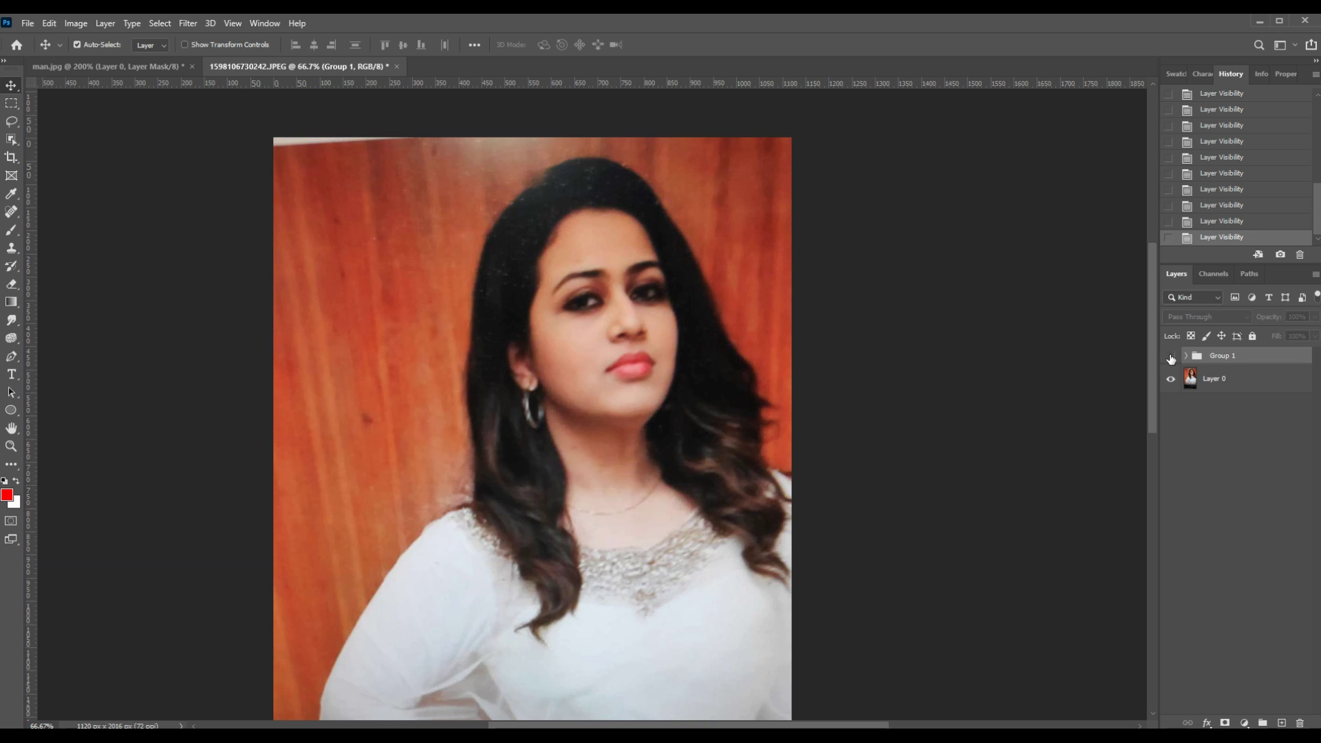
click(1171, 357)
click(1232, 383)
click(1171, 357)
click(1211, 357)
click(1170, 357)
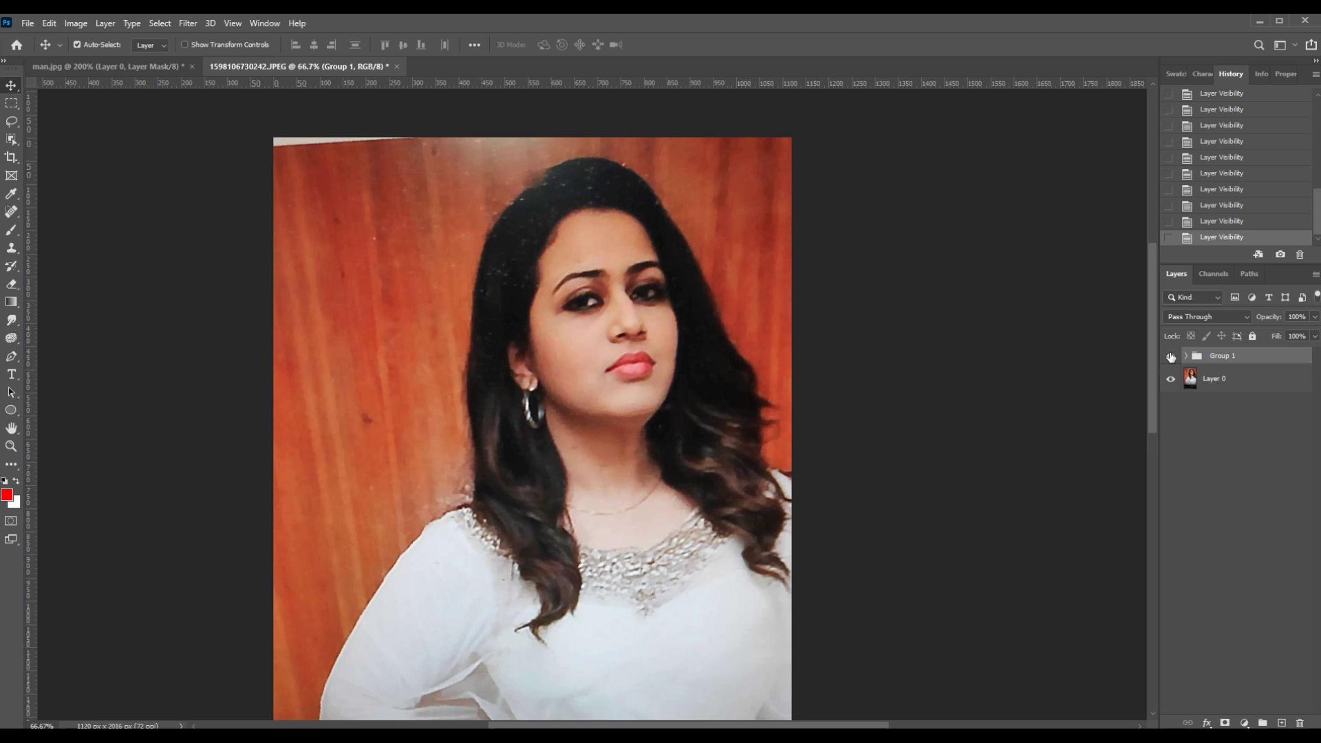
key(ctrl+minus)
key(ctrl+minus)
key(ctrl+minus)
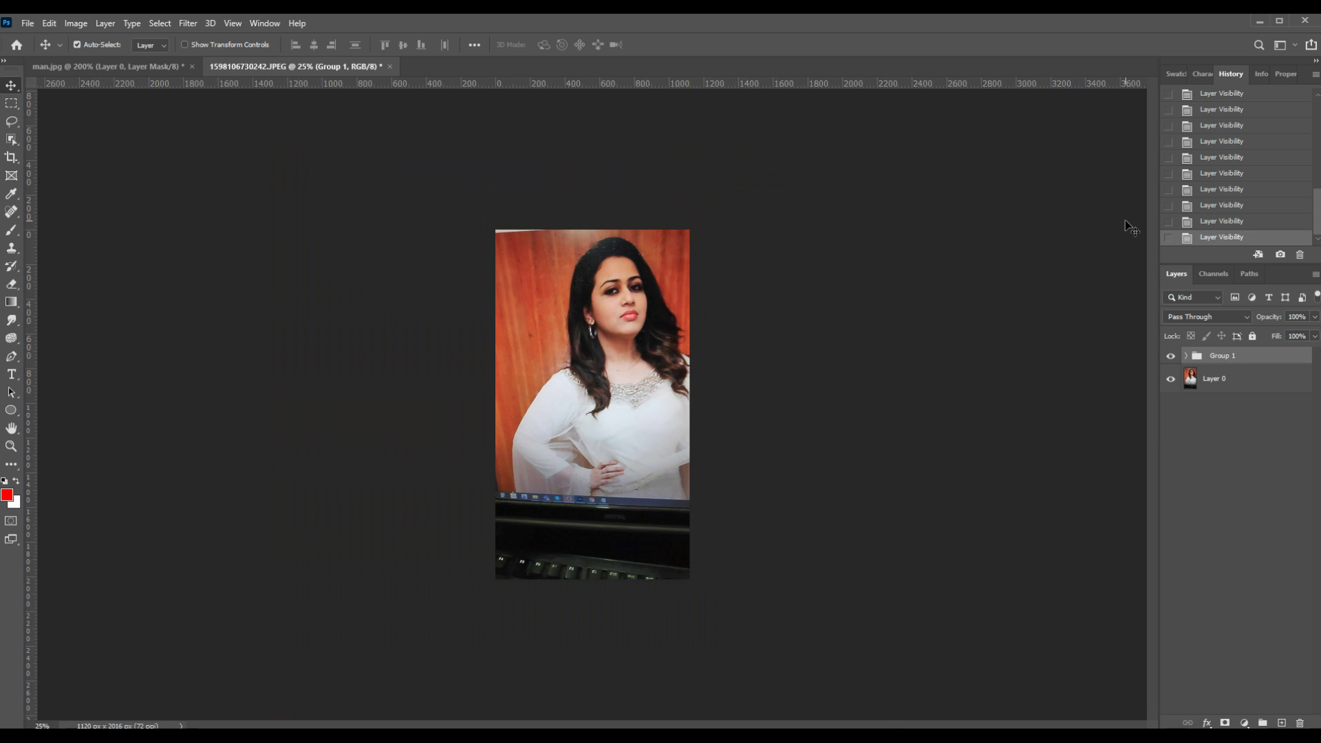